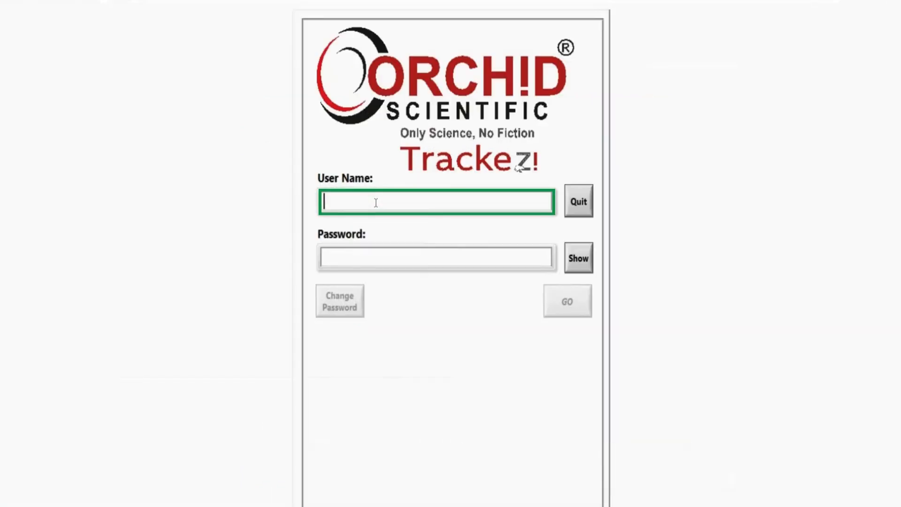
- Log in with the user name admin and the account password
text(admin)
click(355, 259)
text(******)
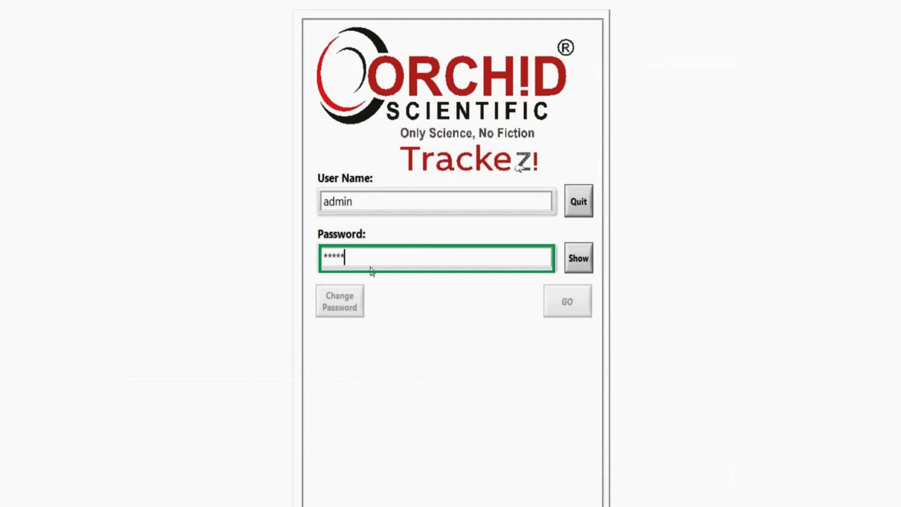
click(570, 305)
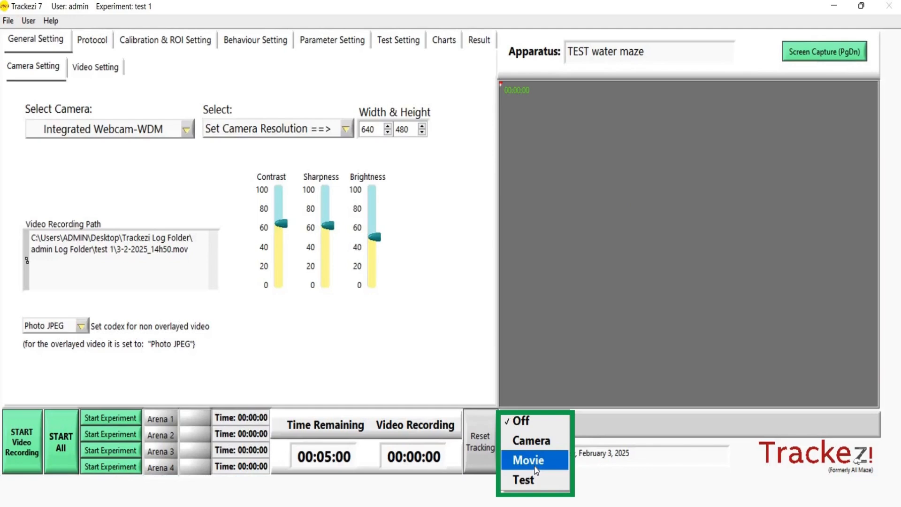
- Set the video source to Movie and load the recorded plus maze video from the Desktop
click(535, 469)
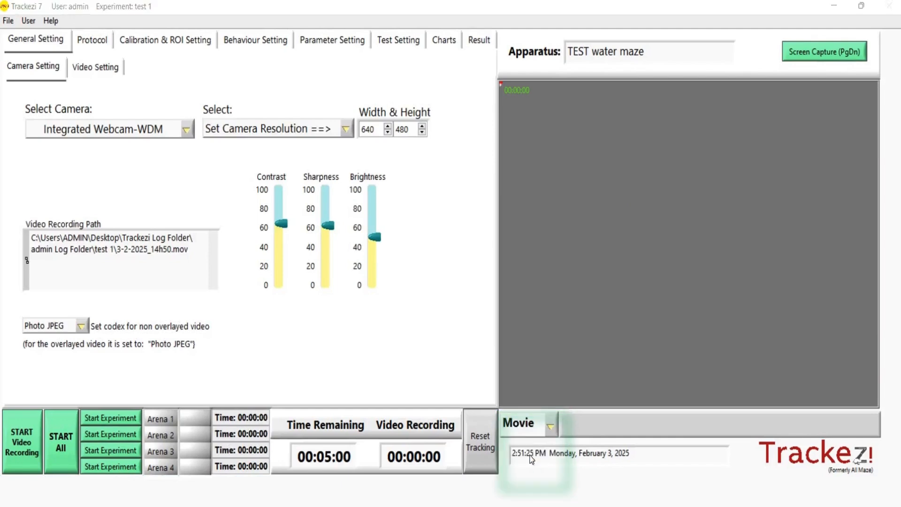
scroll(197, 157, down, 10)
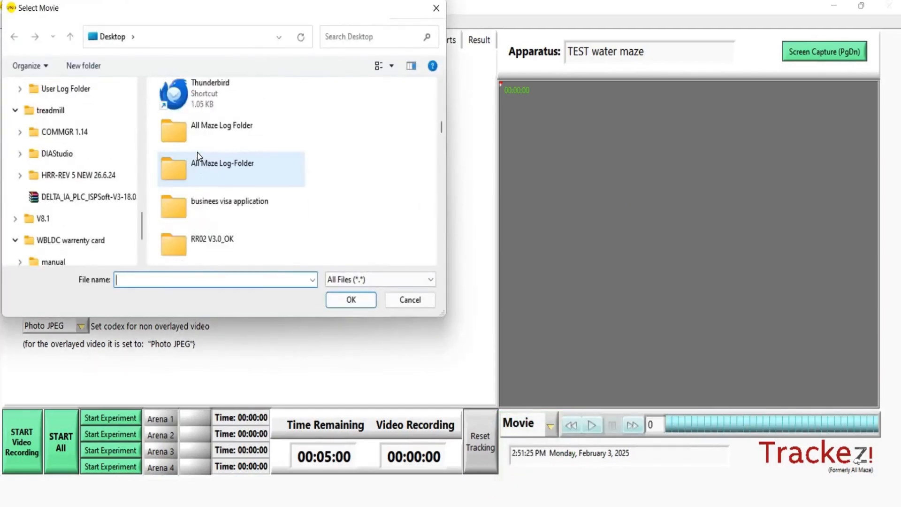
click(227, 221)
click(350, 299)
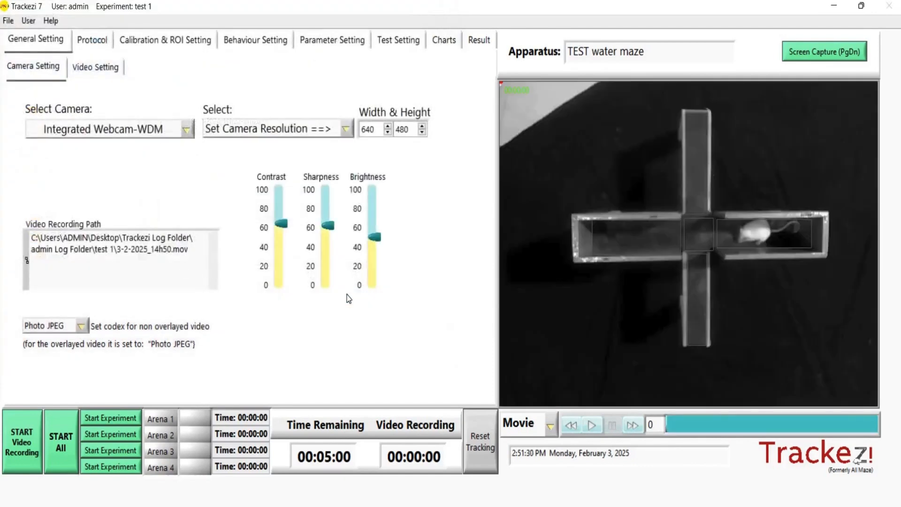
- Change the apparatus name to "TEST Plus maze"
drag(599, 51, 618, 55)
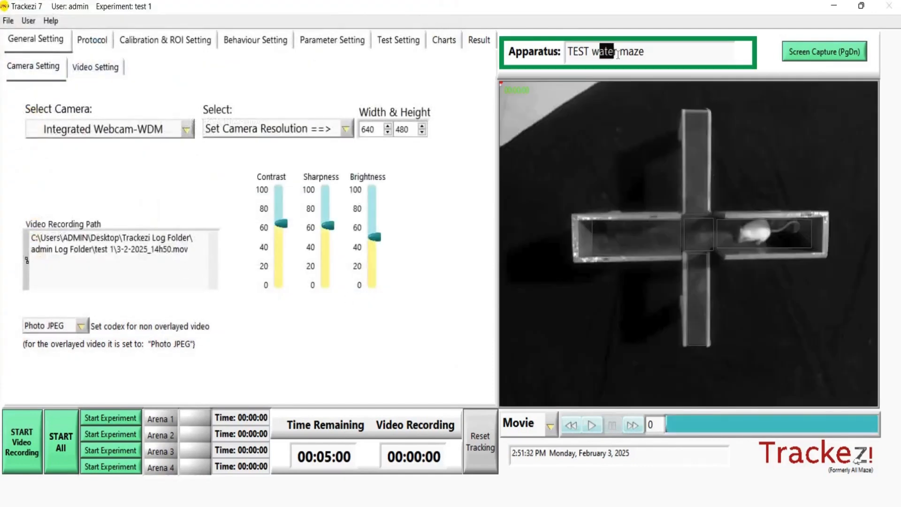
key(BackSpace)
key(BackSpace)
key(BackSpace)
key(Delete)
text(Plus)
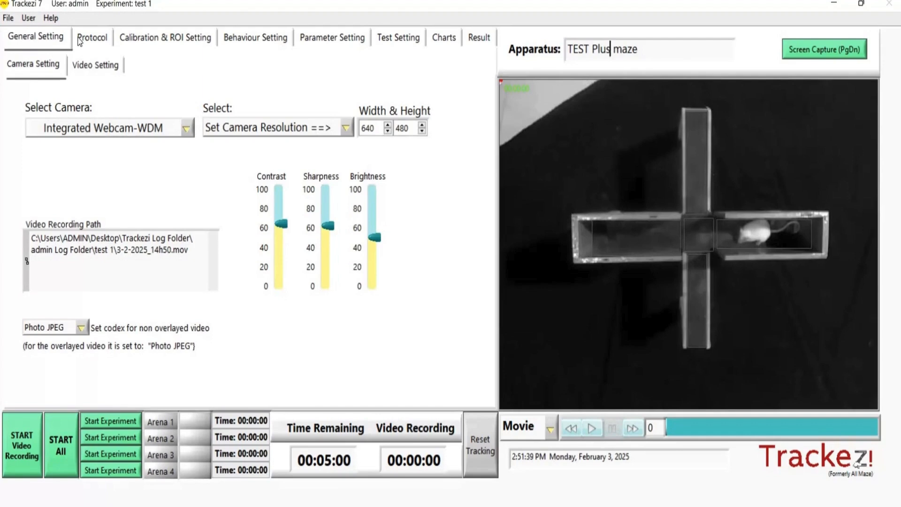
- In the protocol, name the experiment "EXP No. 1" and set the animal type to Rats
click(92, 43)
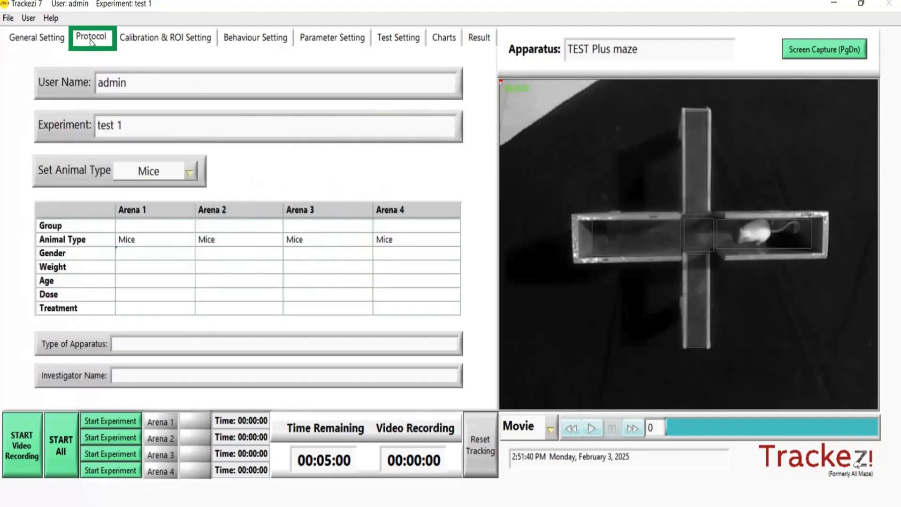
triple_click(112, 124)
text(EX)
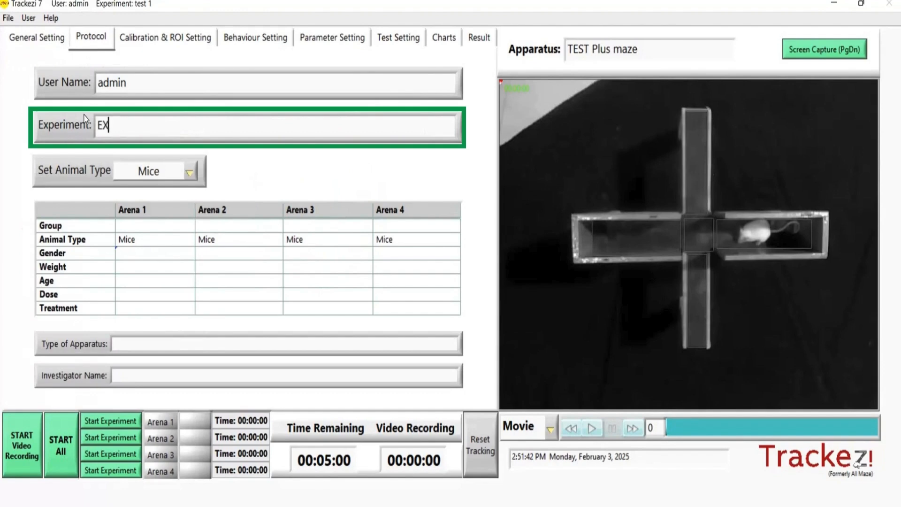
text(P No. 1)
click(168, 171)
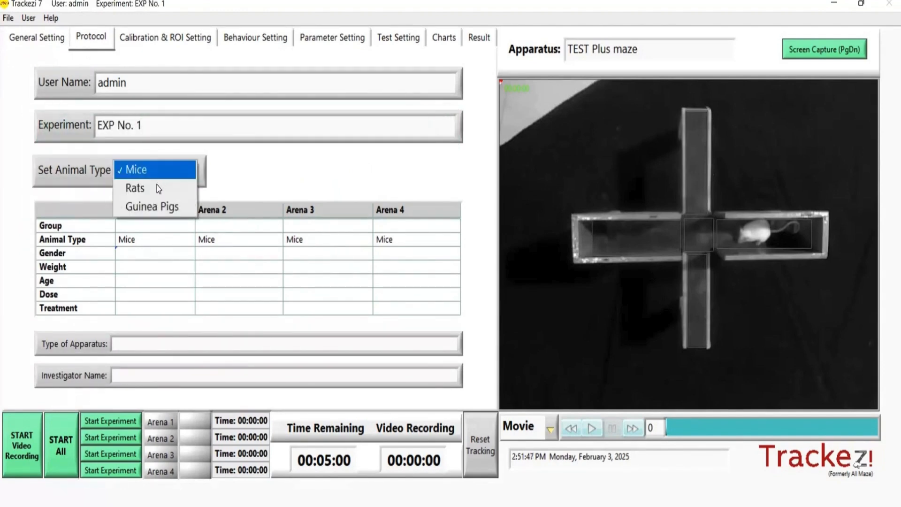
click(158, 189)
- Fill in Arena 1 with group A, gender F and weight 250g
click(150, 230)
text(A)
click(140, 250)
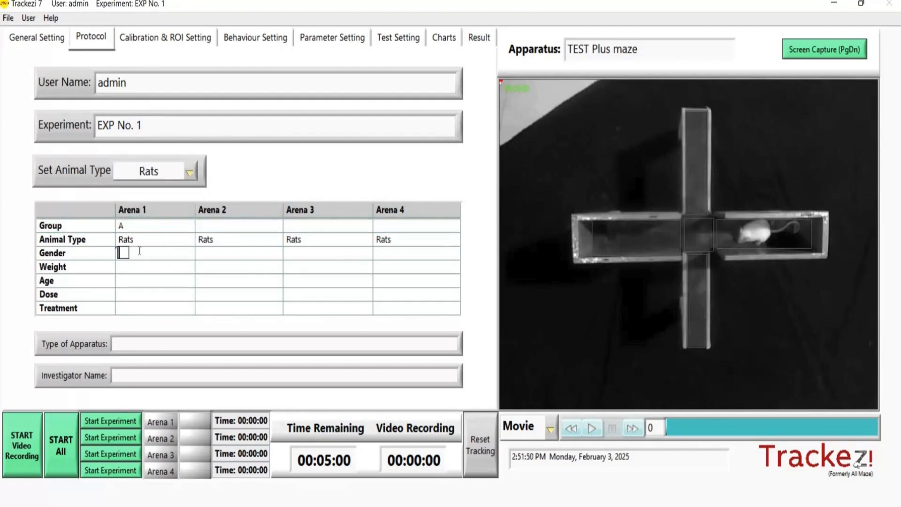
text(F)
key(Return)
text(250g)
- Complete the Arena 1 column with age 8, dose 0.2ml and treatment 1
click(127, 281)
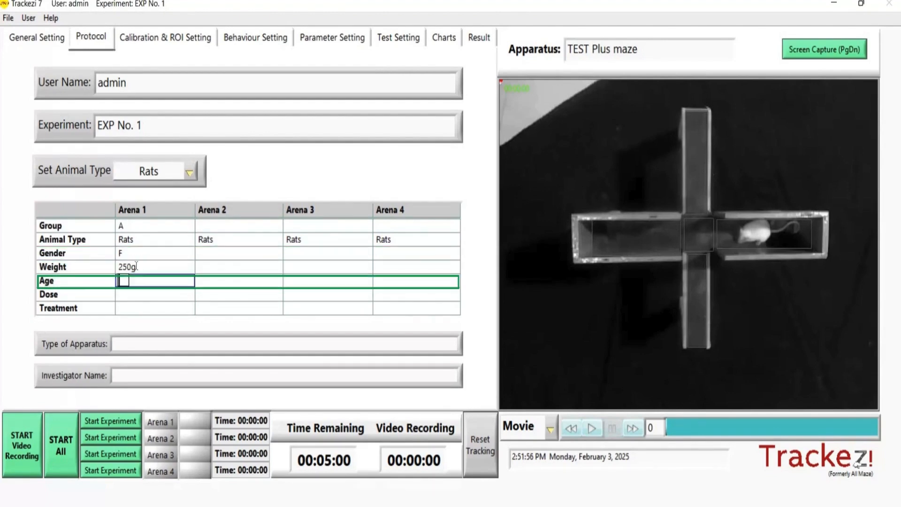
text(8)
click(134, 294)
text(0)
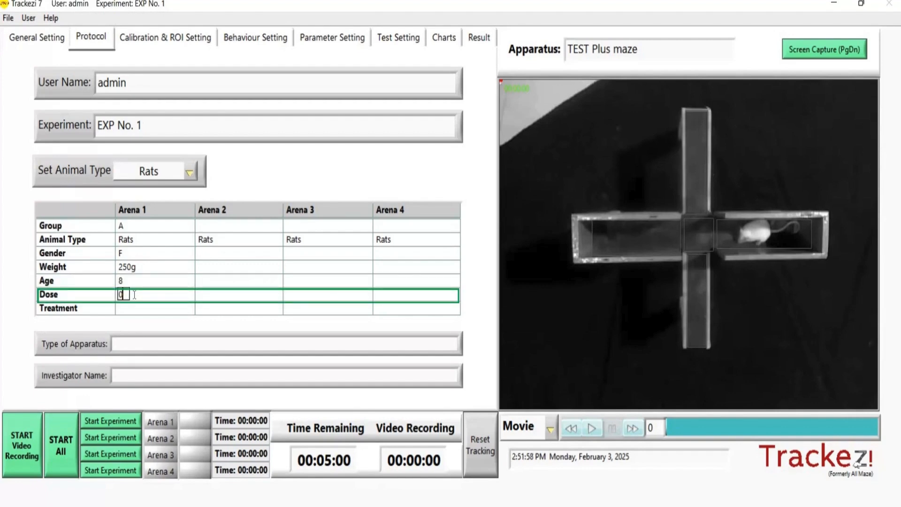
text(.2ml)
click(125, 309)
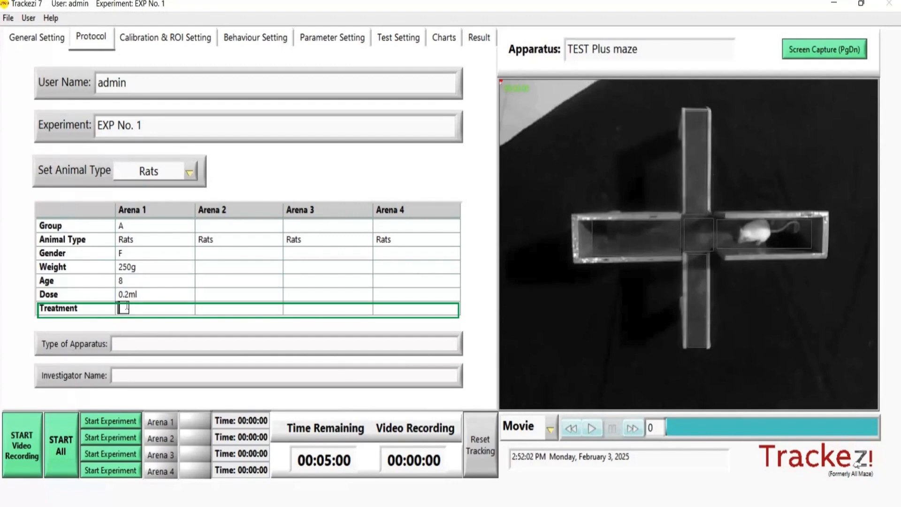
- Enter EPM as the type of apparatus and fill in the investigator's name
click(120, 343)
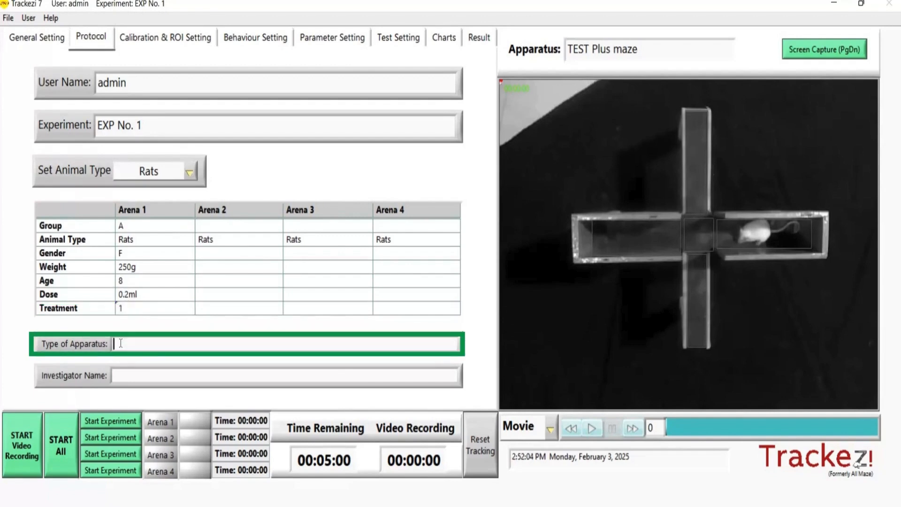
click(122, 370)
text(ABC)
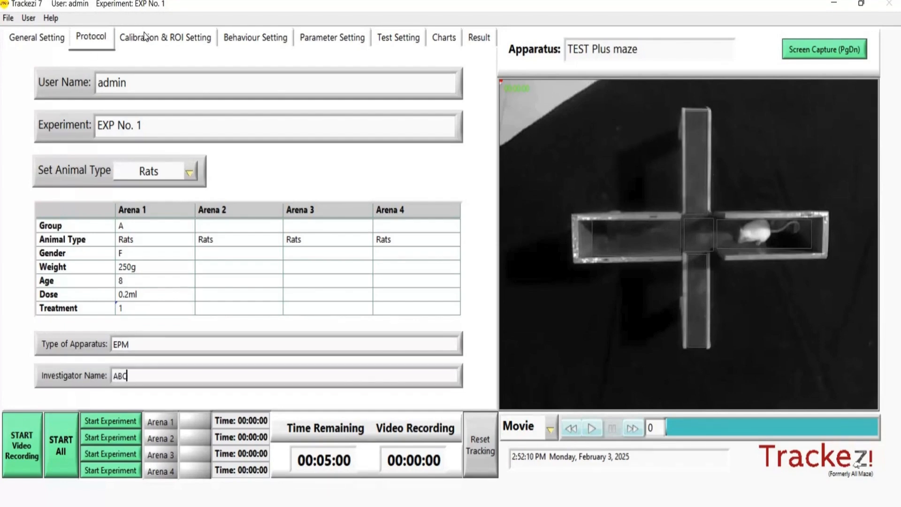
- Draw the Arena 1 boundary as a closed polygon around the outer edges of all four plus maze arms
click(145, 36)
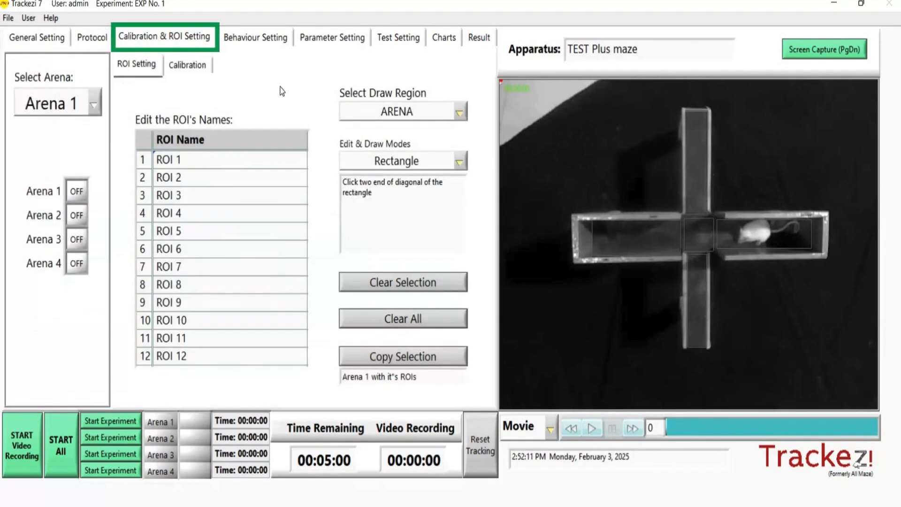
click(387, 157)
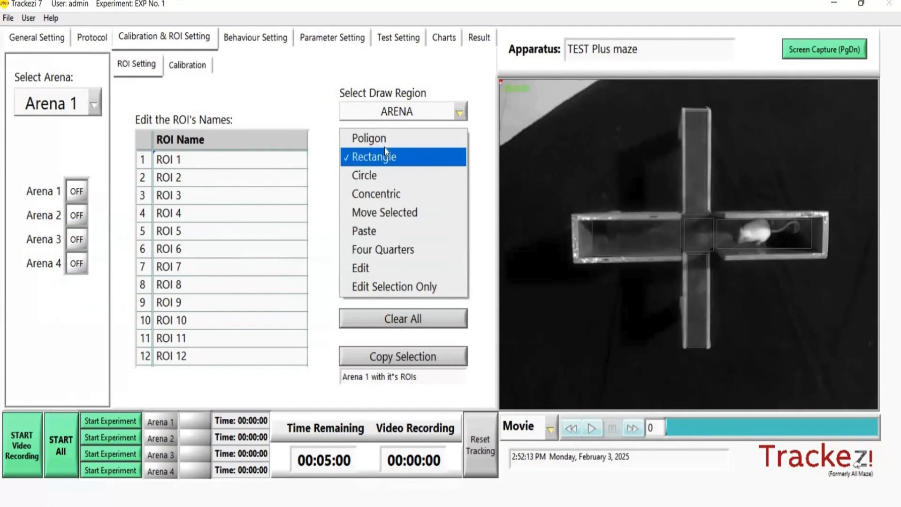
click(384, 139)
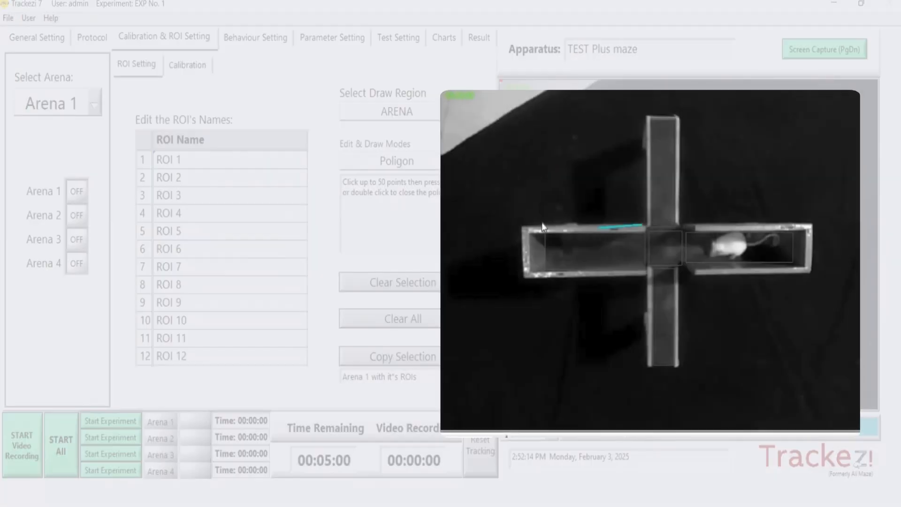
click(521, 227)
click(519, 275)
click(644, 277)
click(647, 371)
click(682, 373)
click(681, 275)
click(826, 271)
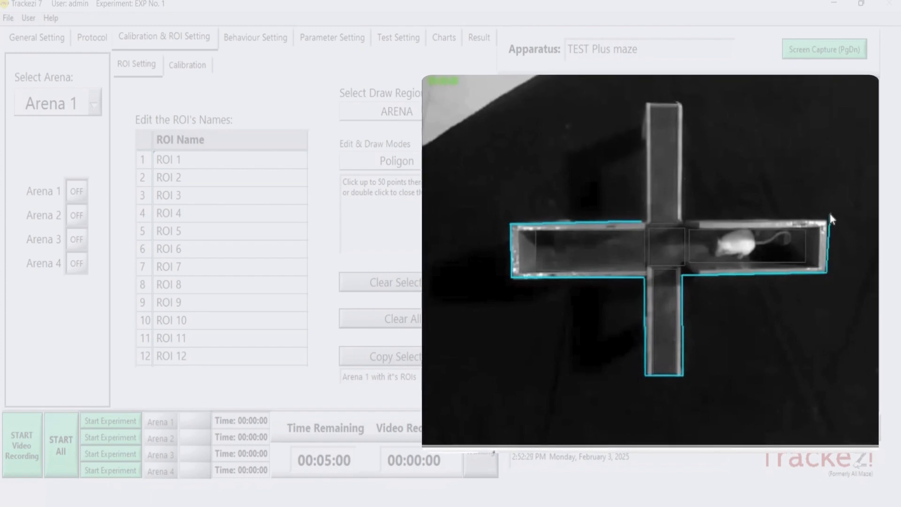
click(830, 216)
click(684, 219)
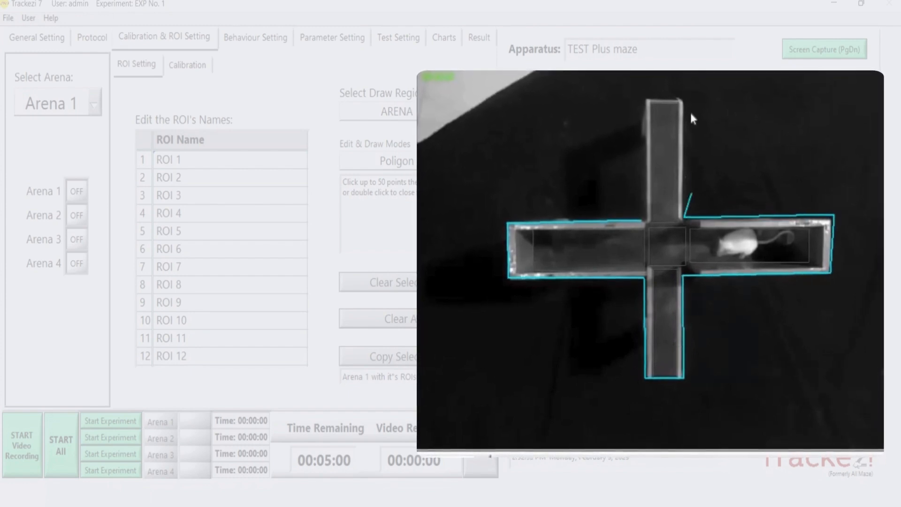
click(684, 94)
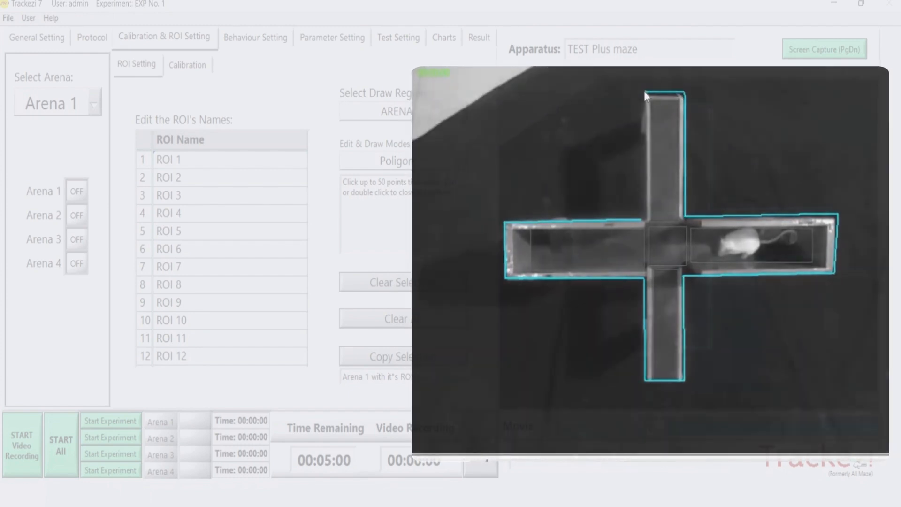
double_click(644, 91)
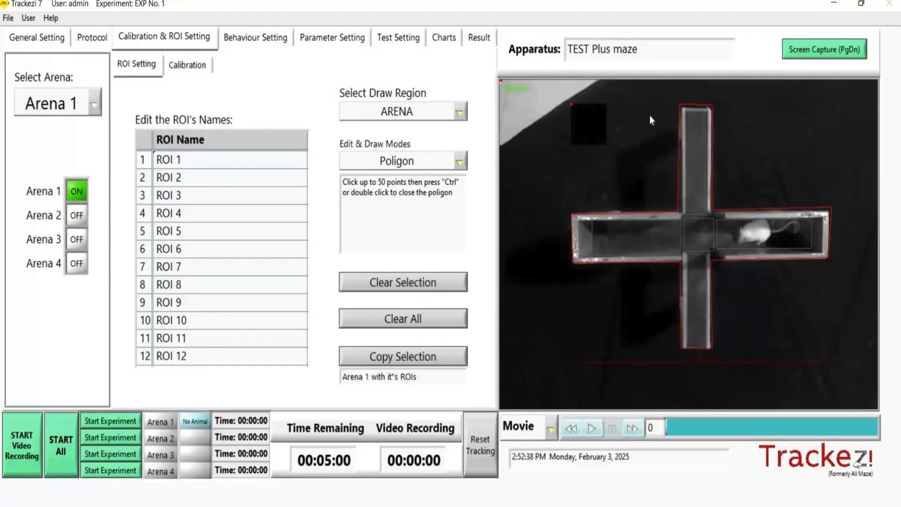
- Draw ROI 1 as a rectangle covering the upper arm of the maze
click(429, 108)
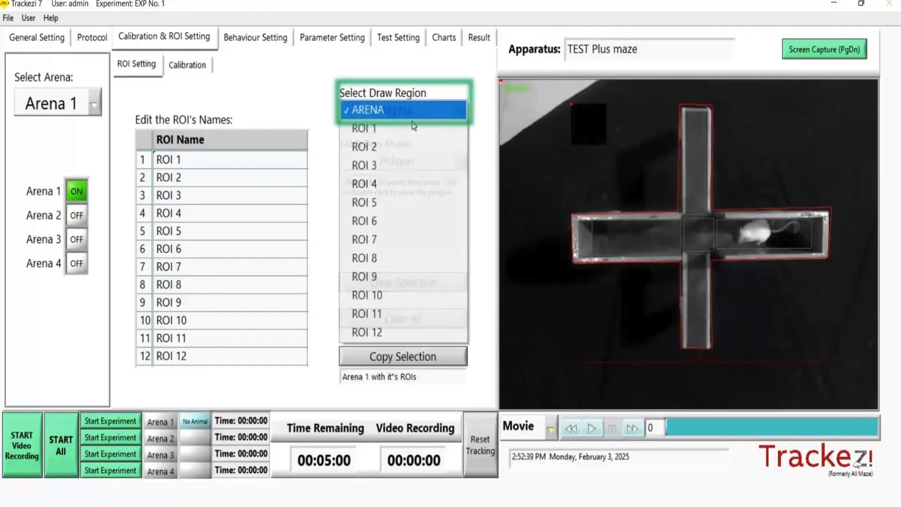
click(412, 126)
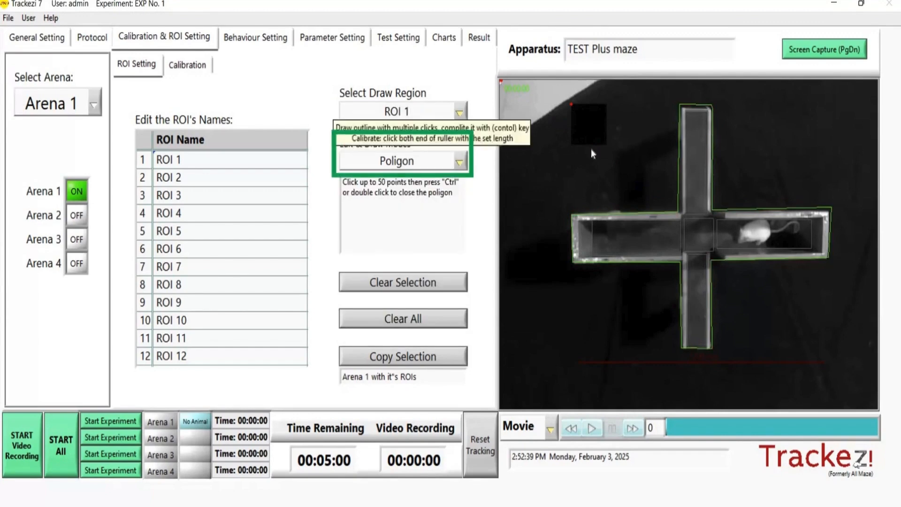
click(421, 162)
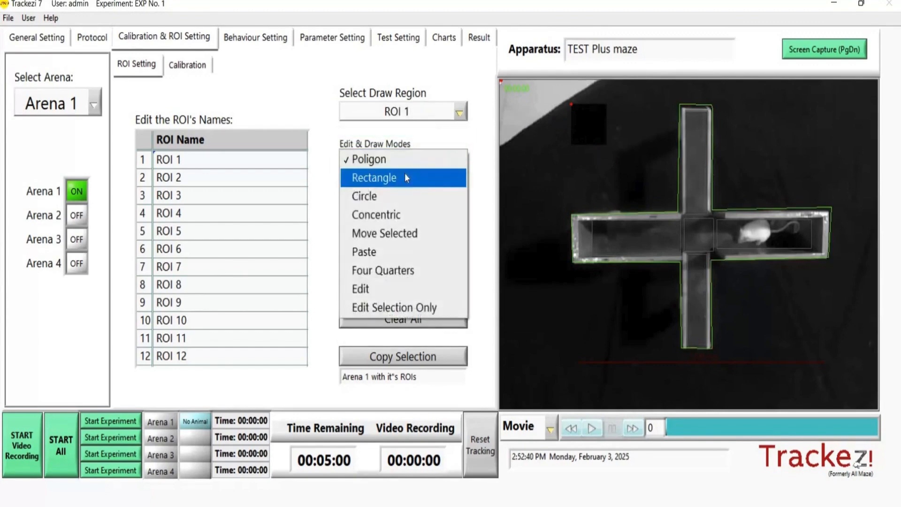
click(374, 178)
click(685, 110)
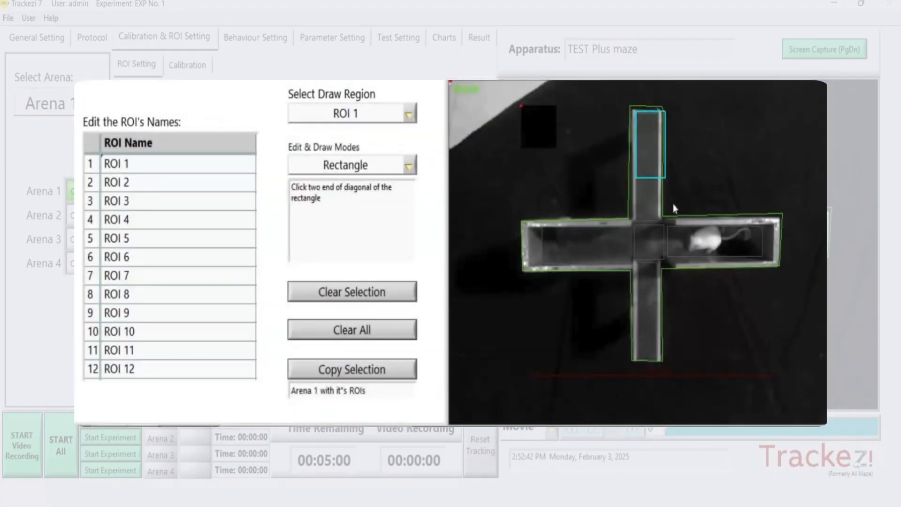
click(660, 217)
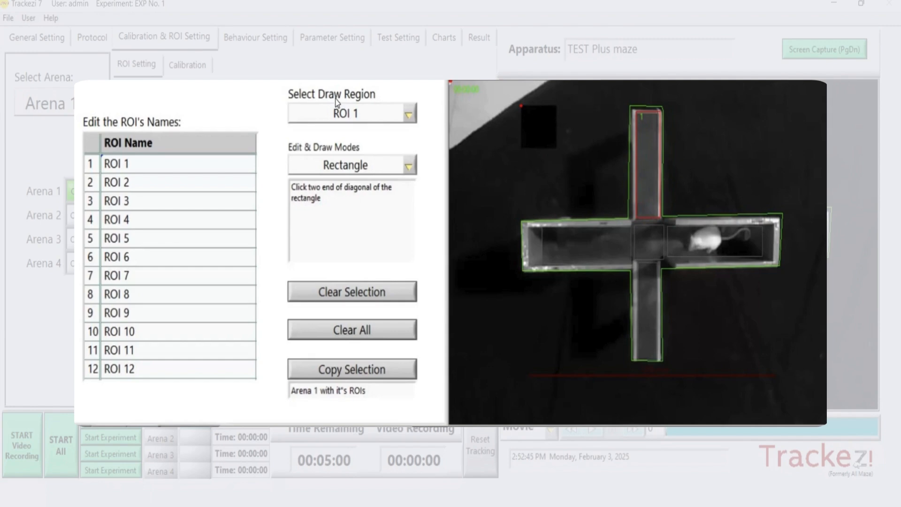
- Draw ROI 2 as a rectangle over the maze's lower arm and ROI 3 over its left arm
click(336, 124)
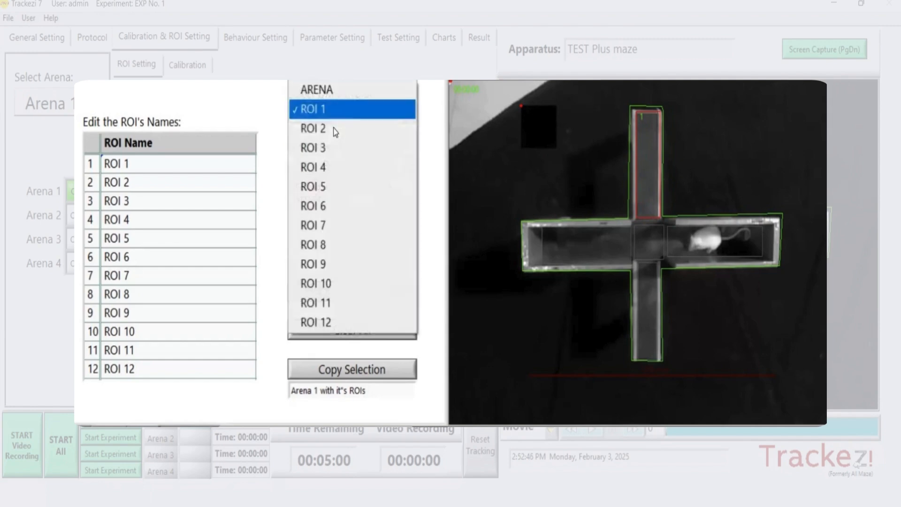
click(331, 129)
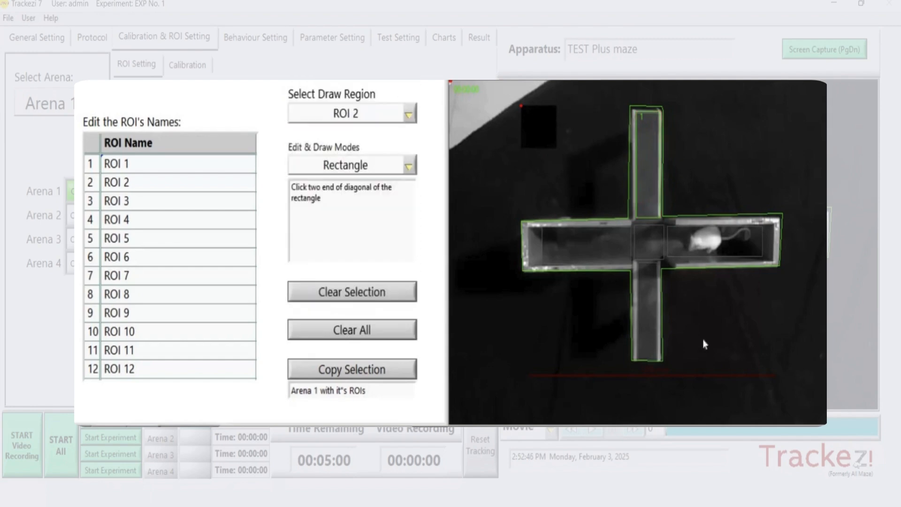
click(636, 267)
click(660, 360)
click(526, 226)
click(632, 265)
- Draw ROI 4 as a rectangle over the maze's right arm and ROI 5 over the central square
click(364, 123)
click(360, 128)
click(669, 227)
click(775, 261)
click(343, 115)
click(350, 128)
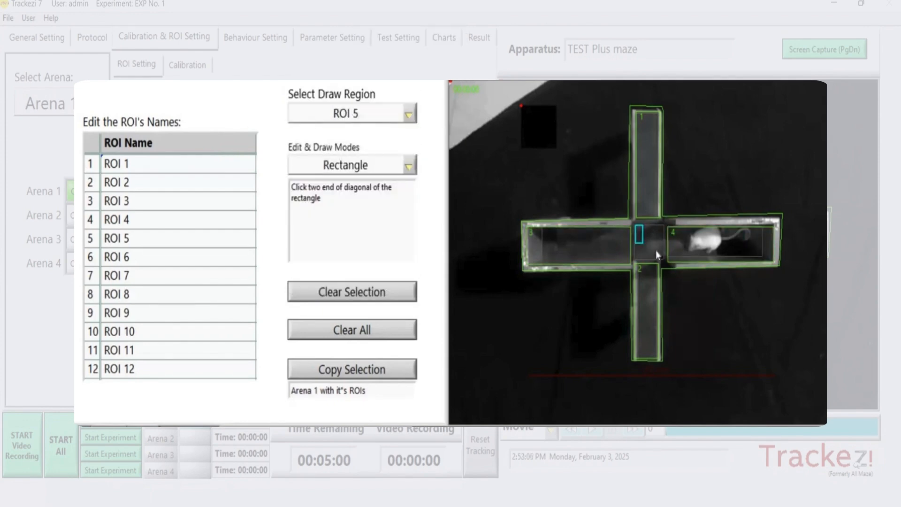
click(663, 260)
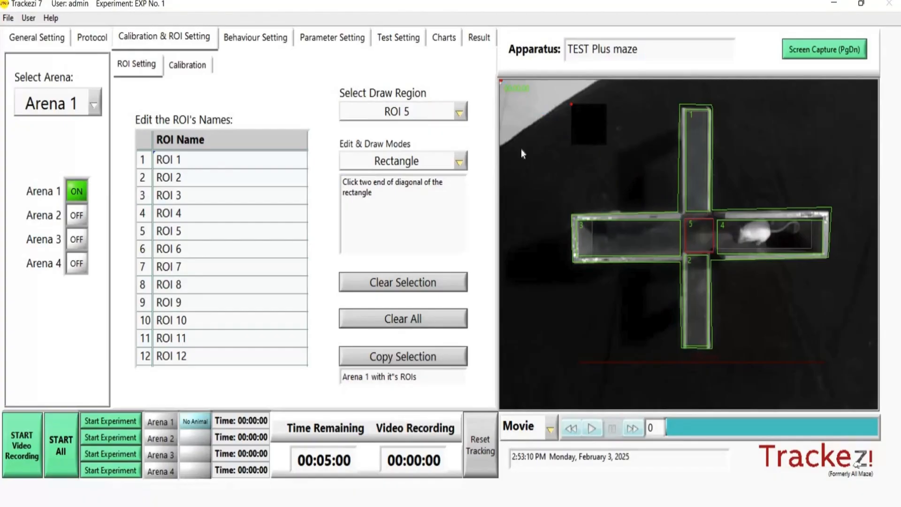
- Calibrate the image with a ruler length of 1100 mm, marked from the left arm's outer end to the right arm's outer end
click(186, 64)
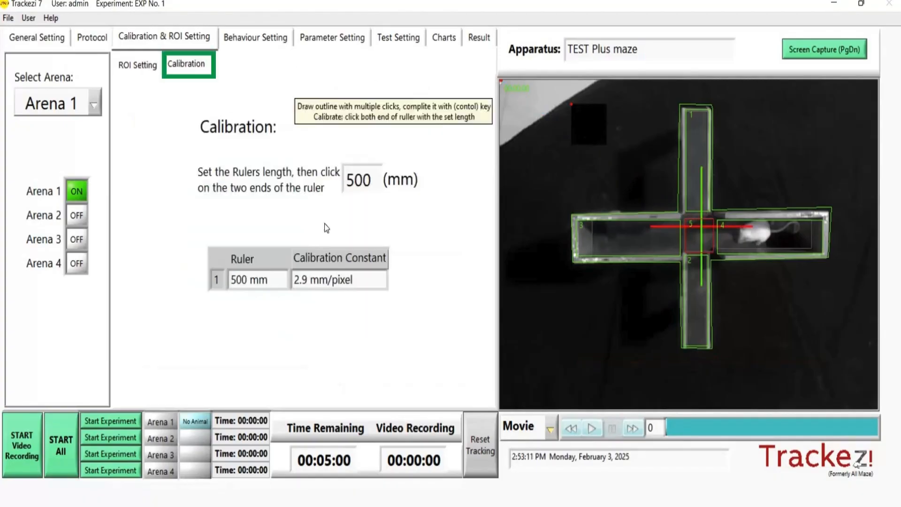
drag(355, 180, 346, 180)
text(11)
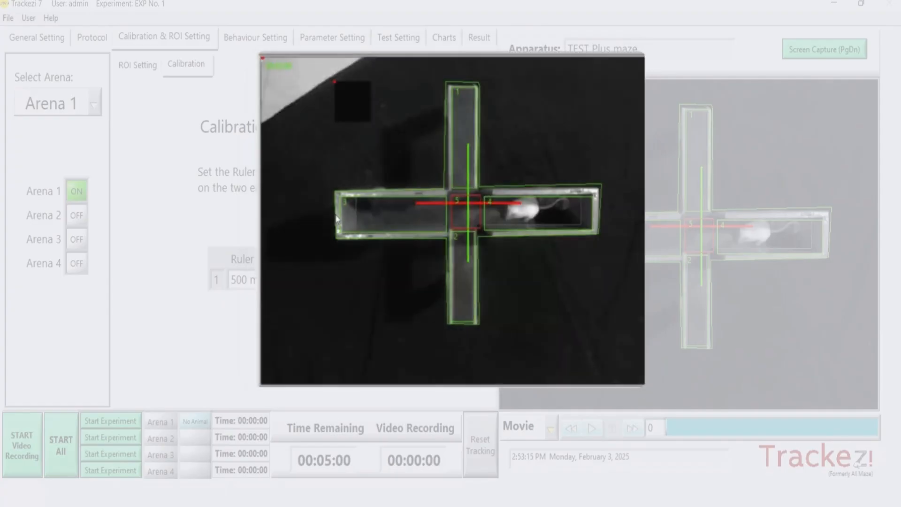
drag(339, 215, 600, 219)
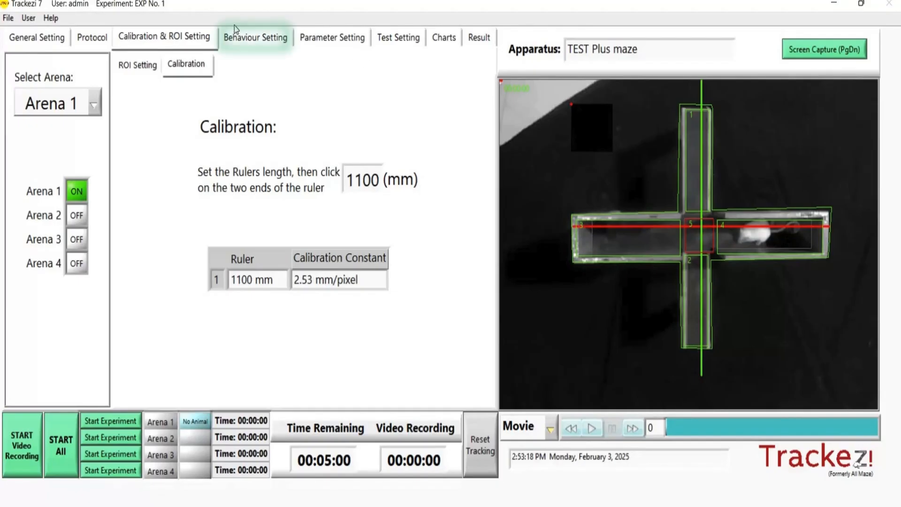
- Look over the behaviour settings and clear all arena parameter selections
click(236, 30)
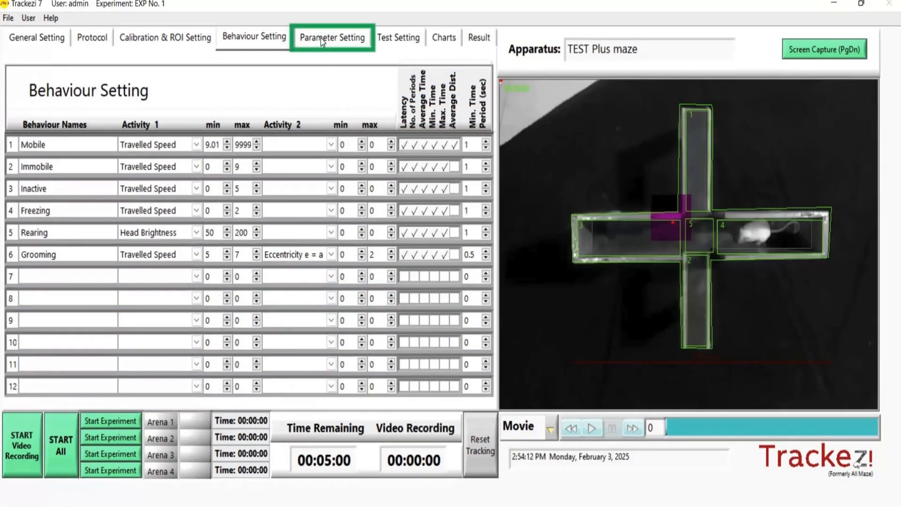
click(325, 38)
click(348, 233)
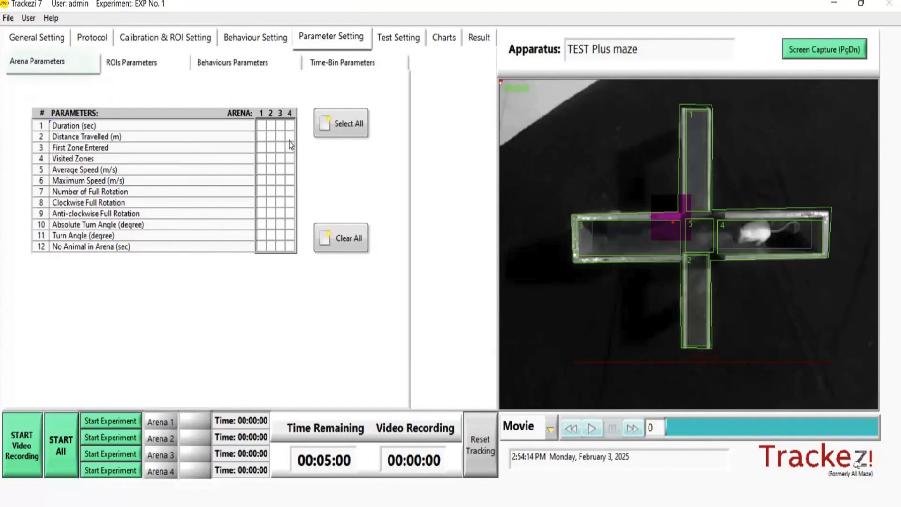
- Select all twelve arena parameters, from Duration to No Animal in Arena, for Arena 1 only
click(262, 126)
click(262, 136)
click(261, 148)
click(261, 159)
click(262, 170)
click(263, 182)
click(262, 191)
click(262, 203)
click(262, 224)
click(262, 235)
click(262, 246)
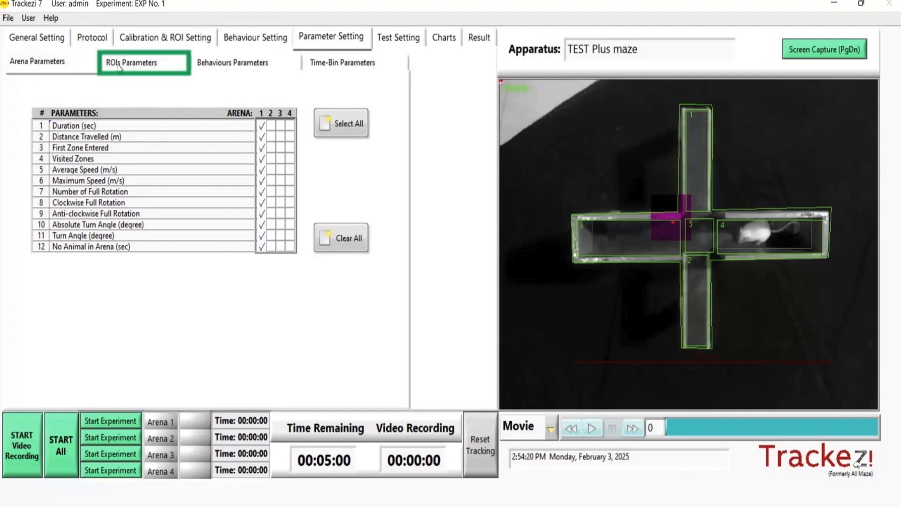
- Clear Arena 1's ROI parameters and select parameters 1 to 12, from Number of Entries to Maximum Speed, for ROIs 1 to 5
click(119, 65)
click(354, 303)
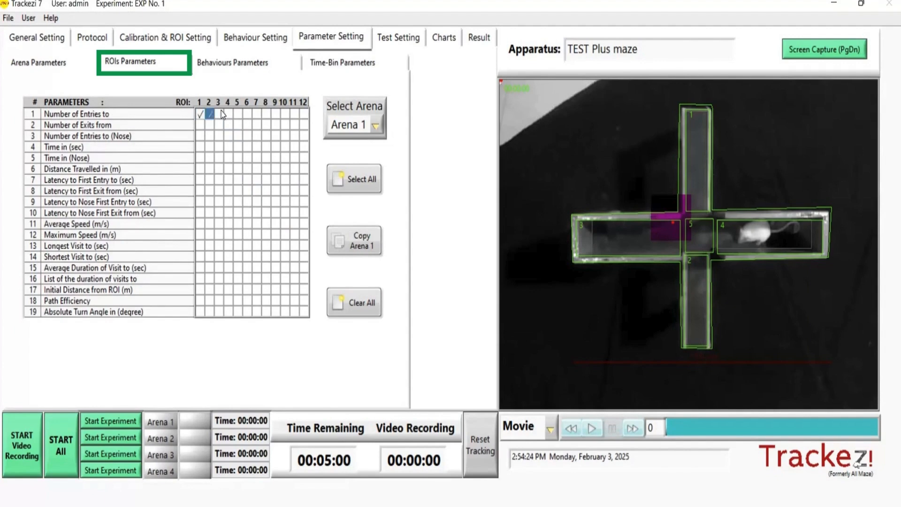
click(204, 125)
click(210, 125)
click(200, 136)
click(219, 136)
click(228, 135)
click(231, 158)
click(238, 158)
click(228, 169)
click(239, 169)
click(219, 180)
click(229, 179)
click(229, 191)
click(239, 191)
click(200, 202)
click(210, 202)
click(219, 202)
click(229, 202)
click(239, 202)
click(201, 212)
click(228, 213)
click(238, 213)
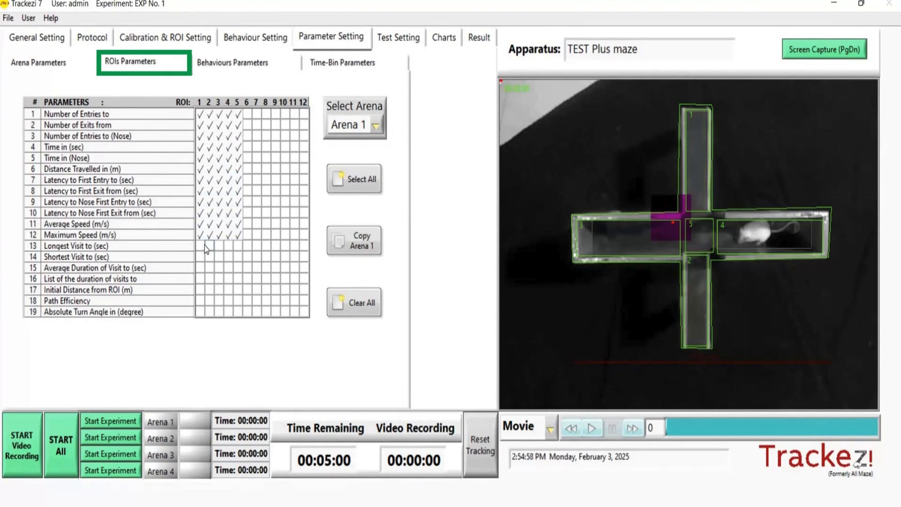
- Select Initial Distance from ROI, Path Efficiency and Absolute Turn Angle for ROIs 1 to 5
click(230, 300)
click(239, 300)
click(200, 311)
click(209, 311)
click(219, 312)
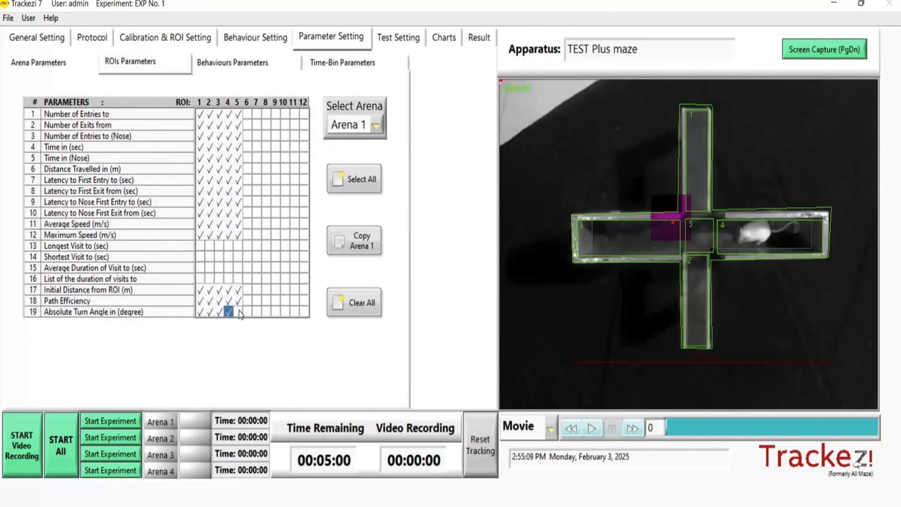
- Clear Arena 1's behaviour parameters and select Mobile, Immobile, Inactive, Freezing and Rearing for the whole arena and ROIs 1 to 5
click(220, 66)
click(347, 274)
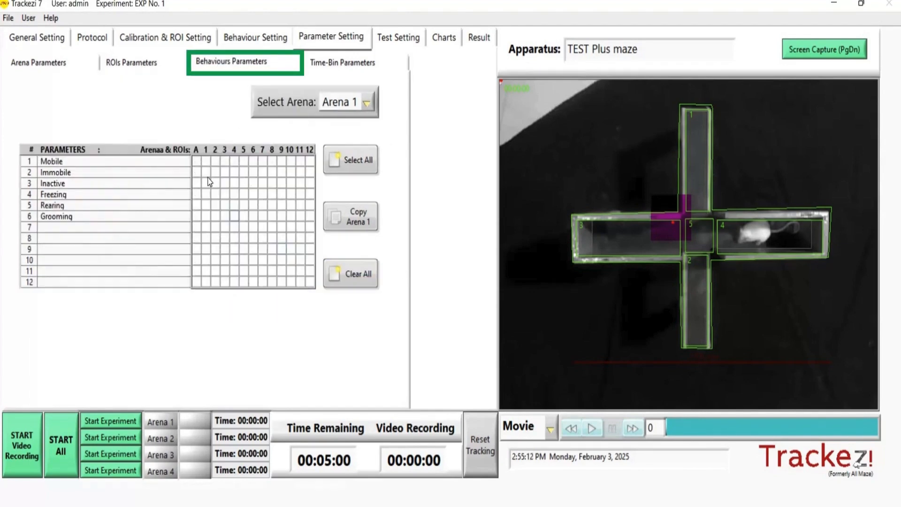
click(200, 160)
click(209, 161)
click(218, 162)
click(225, 161)
click(232, 162)
click(242, 162)
click(197, 172)
click(206, 172)
click(216, 173)
click(225, 173)
click(235, 173)
click(243, 173)
click(197, 183)
click(206, 183)
click(206, 195)
click(225, 195)
click(235, 194)
click(244, 194)
click(197, 205)
click(207, 206)
click(216, 205)
click(226, 205)
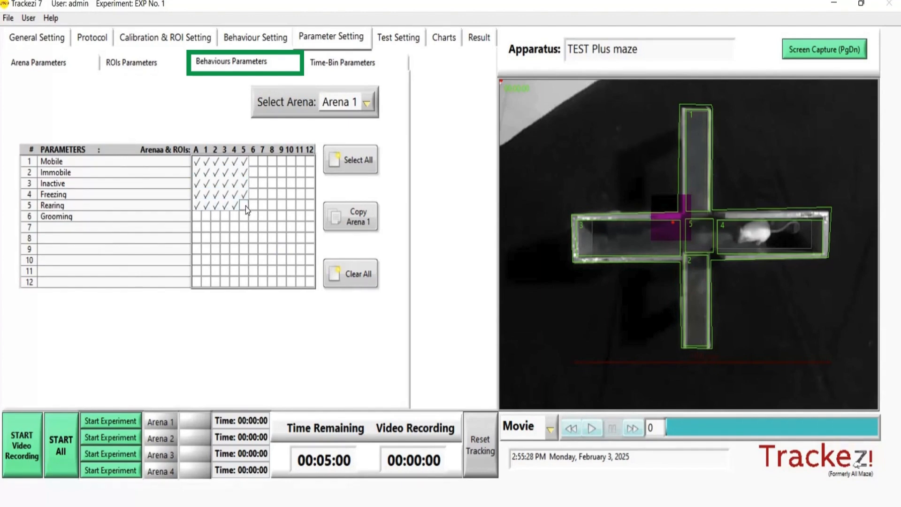
- Clear the time-bin parameters and select all seven, from Time to Turn Angle, for Arena 1 only
click(322, 73)
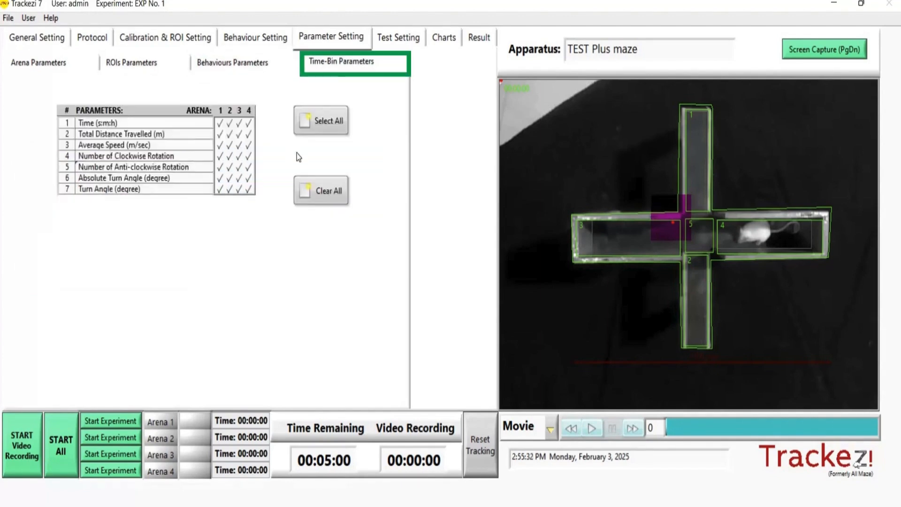
click(323, 196)
click(219, 123)
click(219, 134)
click(220, 146)
click(219, 156)
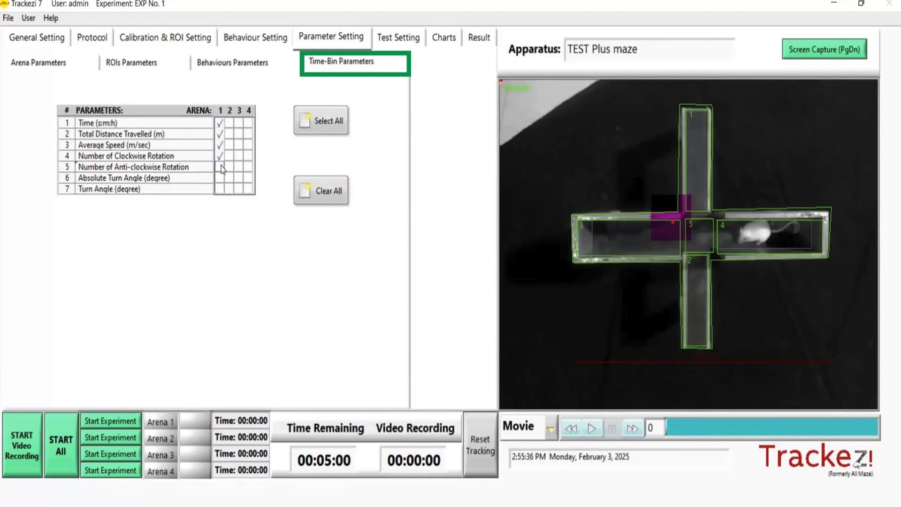
click(220, 178)
click(219, 189)
- Set the tracking line resolution to 25 mm in the base test settings
click(391, 42)
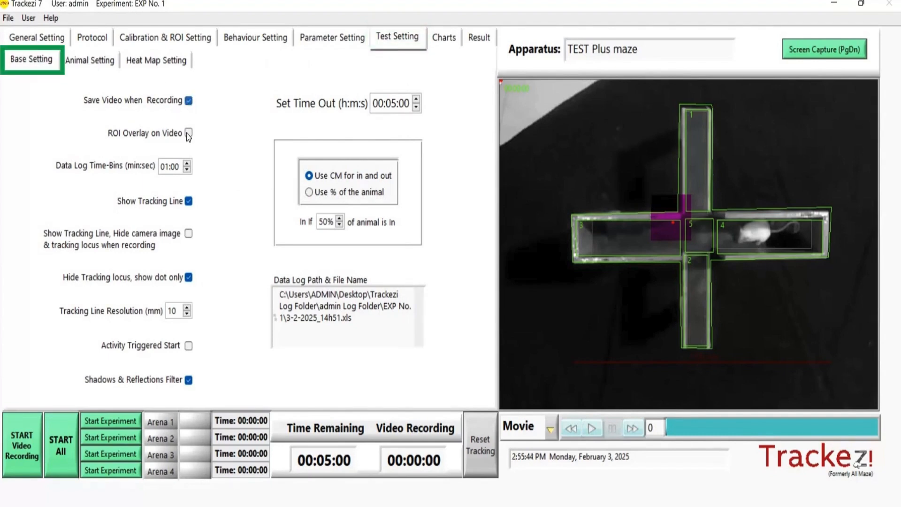
double_click(169, 310)
text(25)
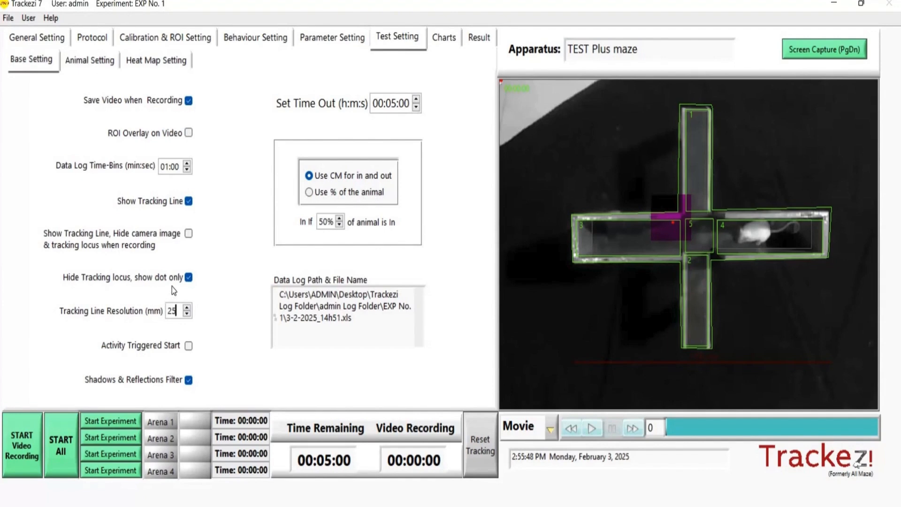
- Play the movie and set the animal's noise threshold to 28 and body length to 123 mm
click(591, 428)
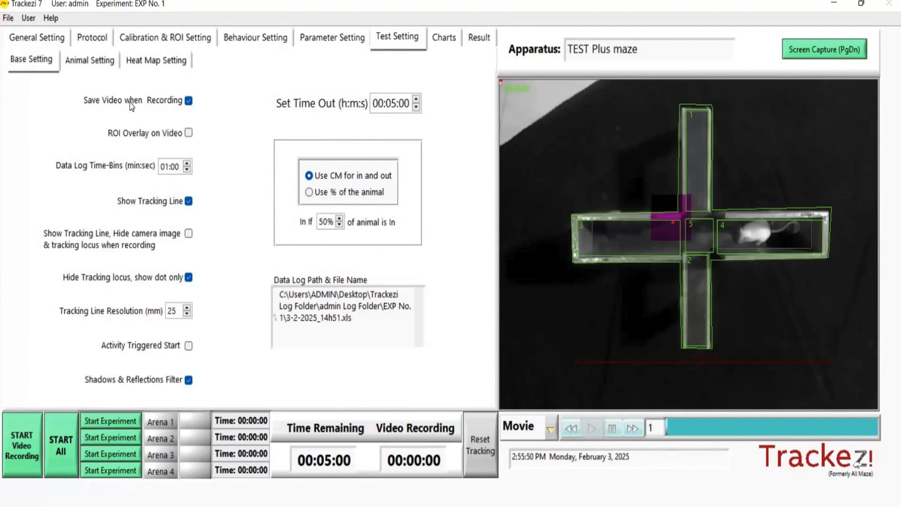
click(89, 60)
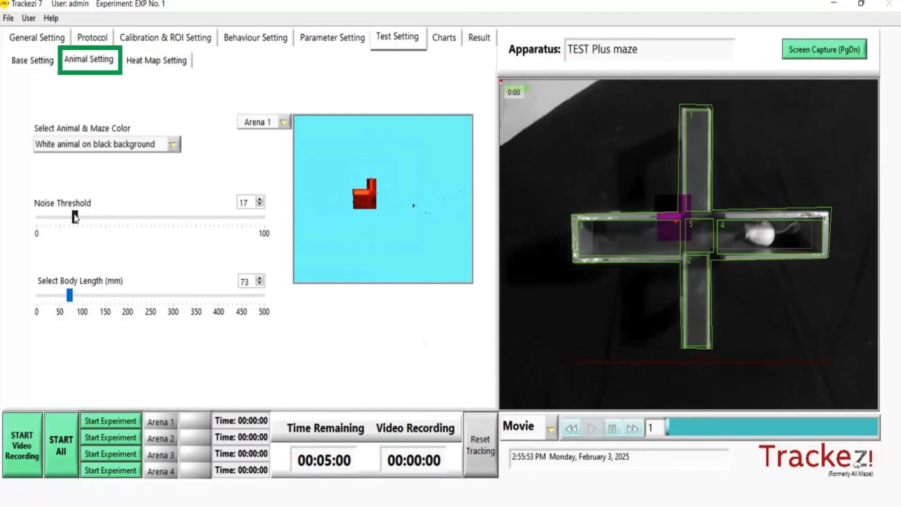
drag(71, 218, 97, 221)
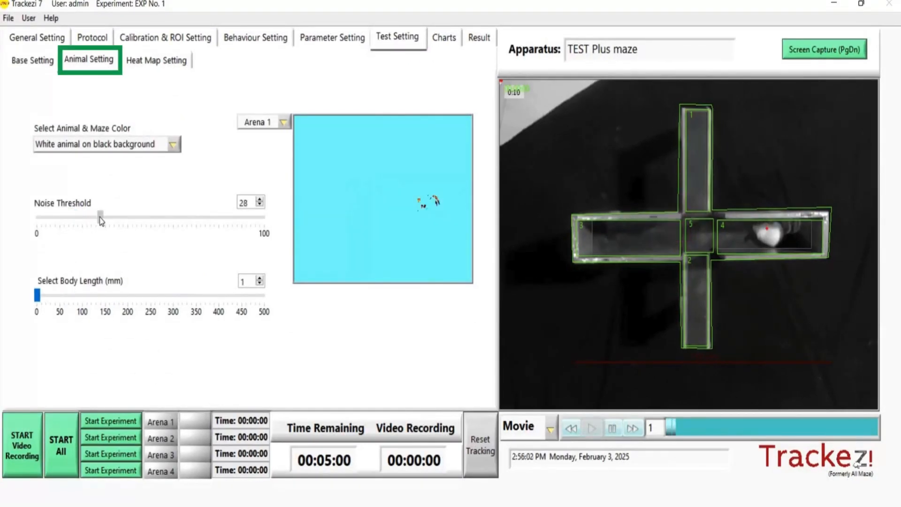
drag(38, 296, 92, 304)
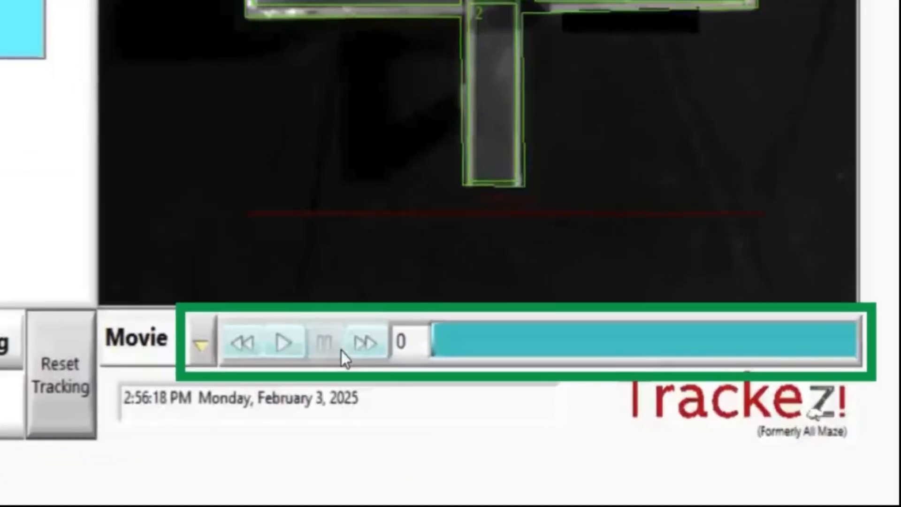
- Play the movie again and start the experiment with video recording for all active arenas
click(283, 342)
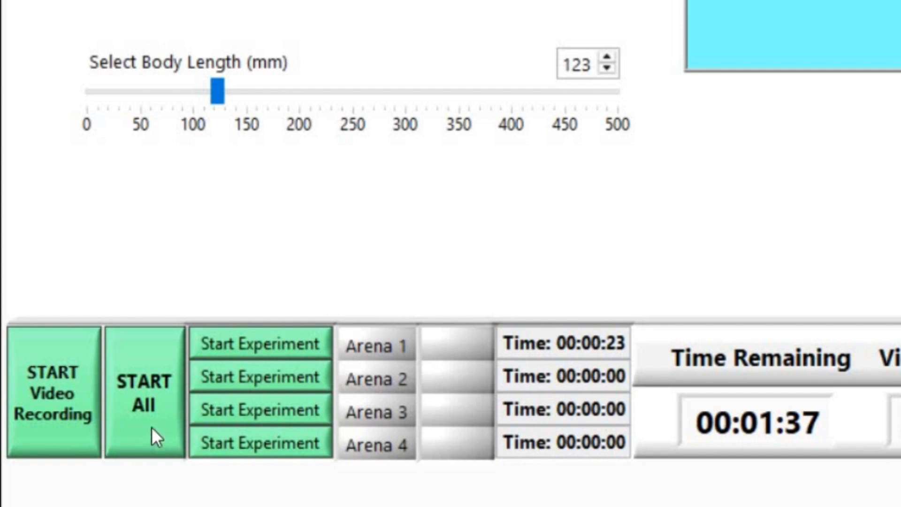
click(151, 412)
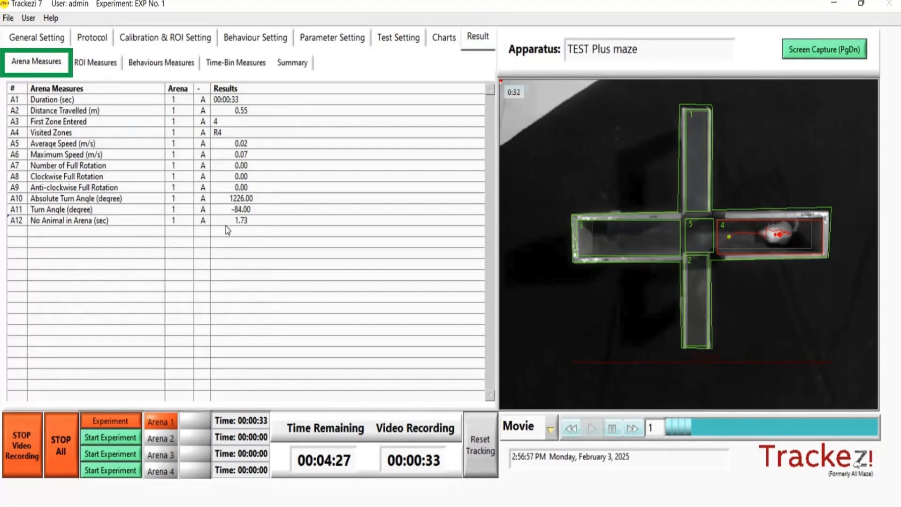
- Examine the live ROI measures for all five ROIs of Arena 1
click(100, 67)
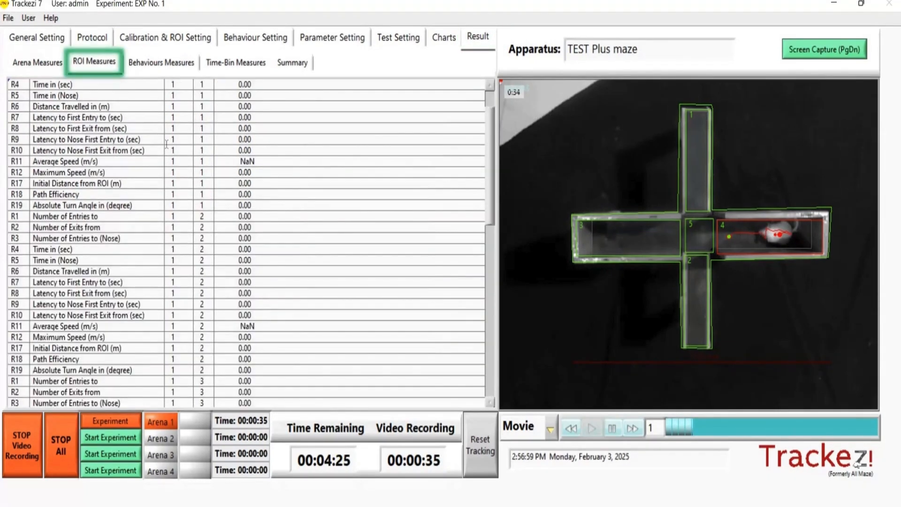
scroll(212, 257, down, 3)
scroll(212, 257, down, 3)
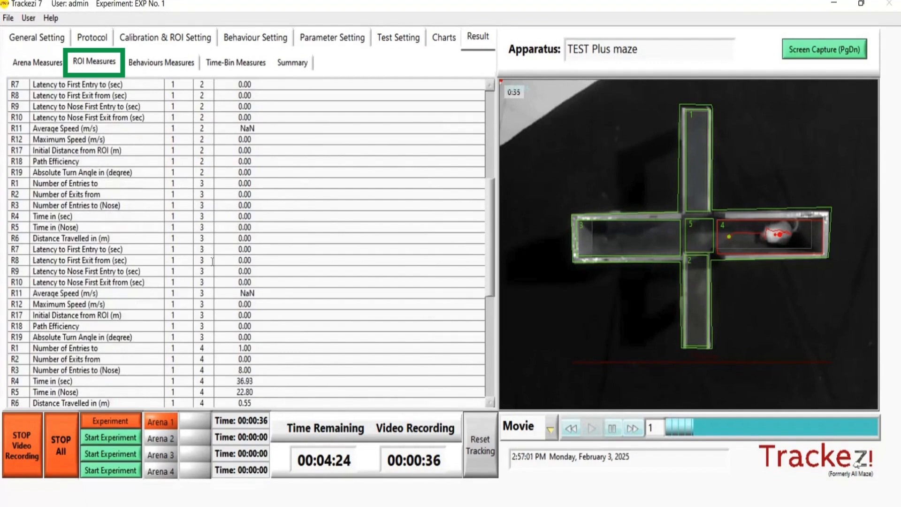
scroll(212, 262, down, 4)
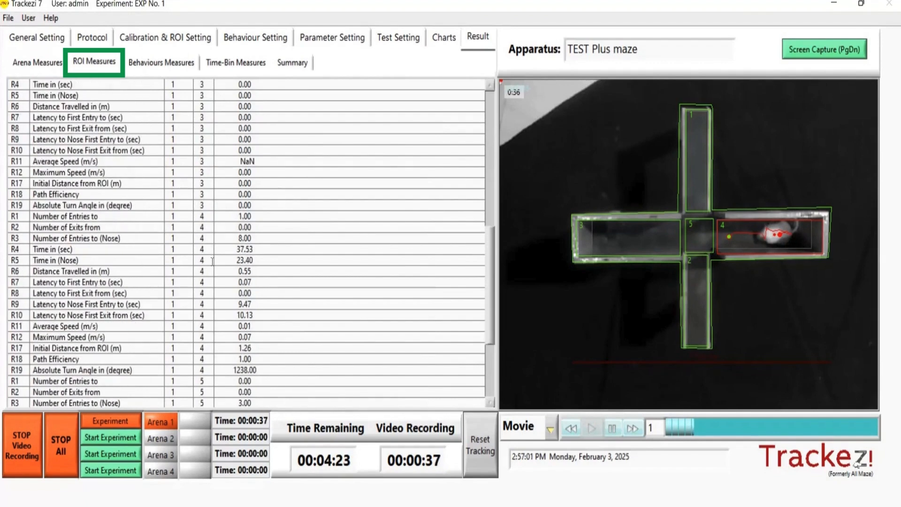
scroll(212, 261, down, 2)
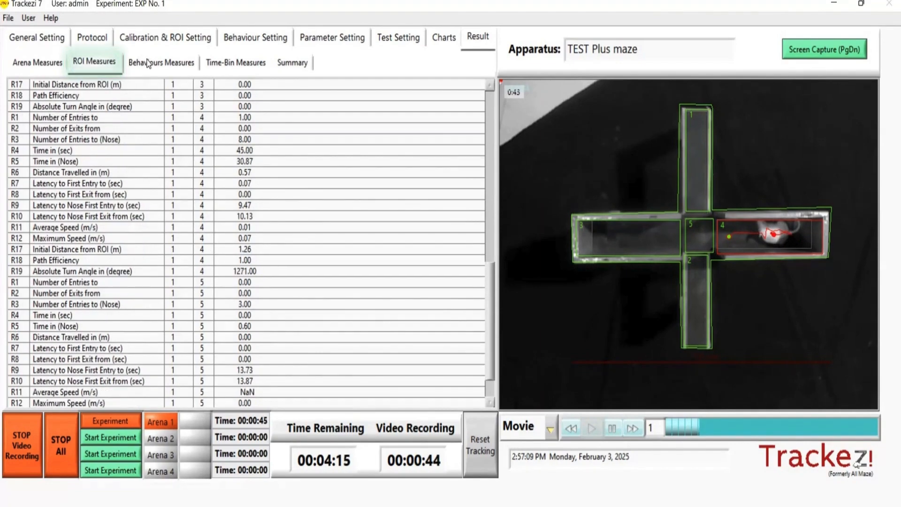
- Examine the behaviour measures, the time-bin measures and the experiment summary in the results
click(160, 63)
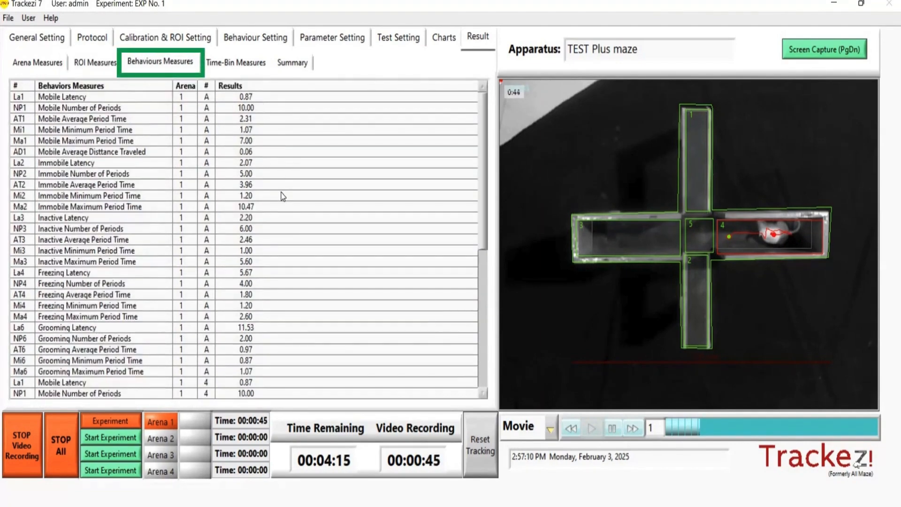
scroll(482, 232, down, 3)
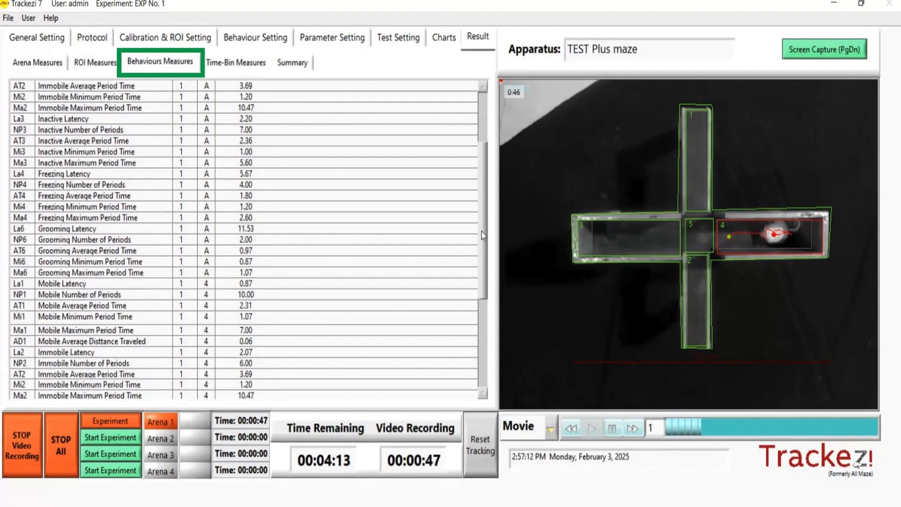
scroll(481, 235, down, 5)
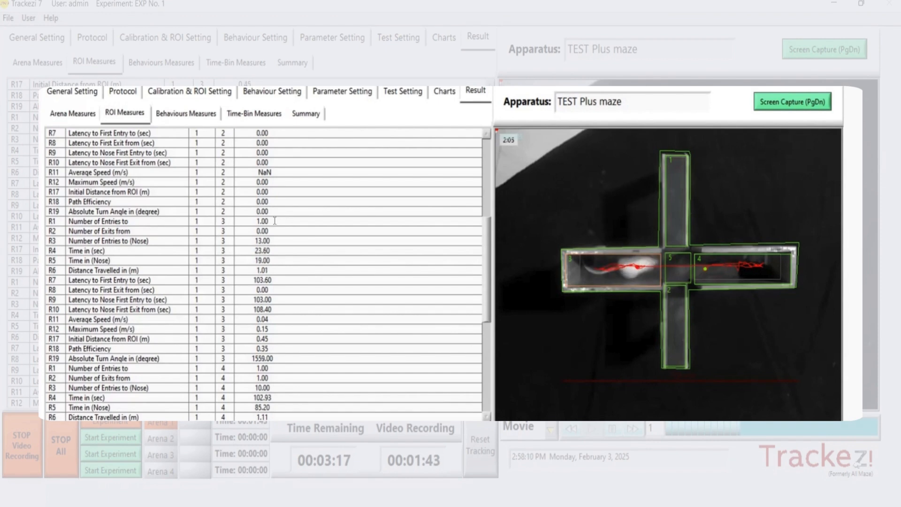
click(185, 113)
scroll(204, 141, down, 5)
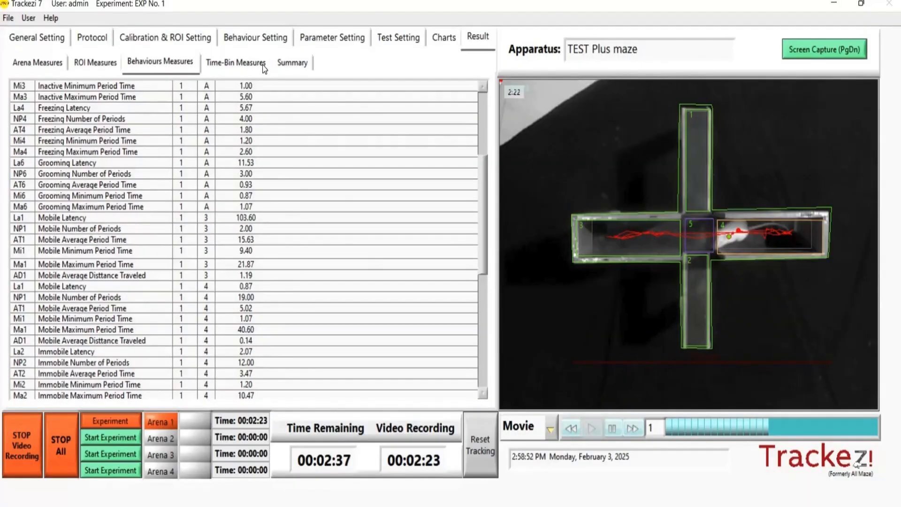
click(263, 65)
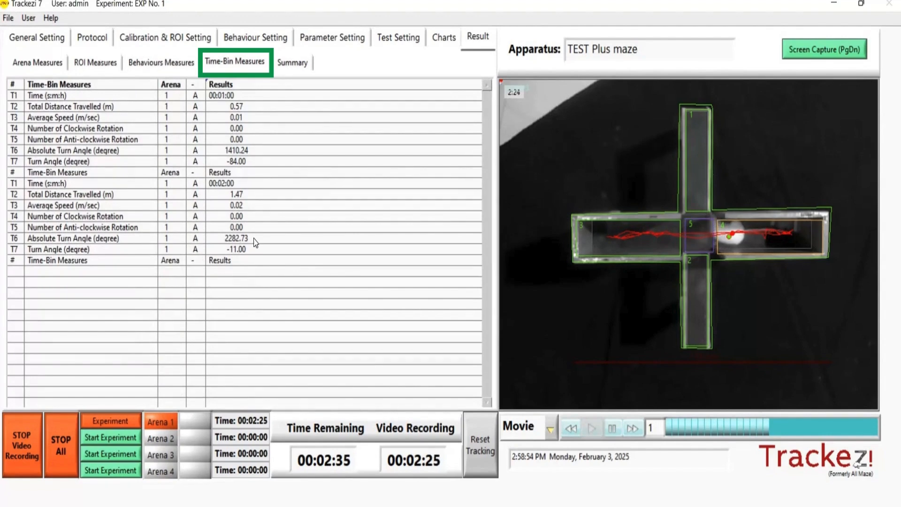
click(289, 66)
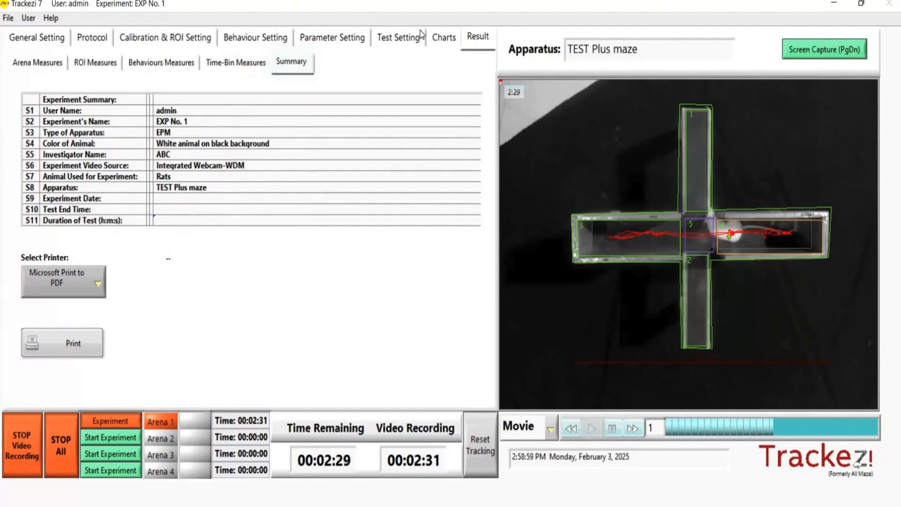
- Examine the charts per activity, the activity charts for Arena 1, and the entry/exit and time spent charts
click(446, 42)
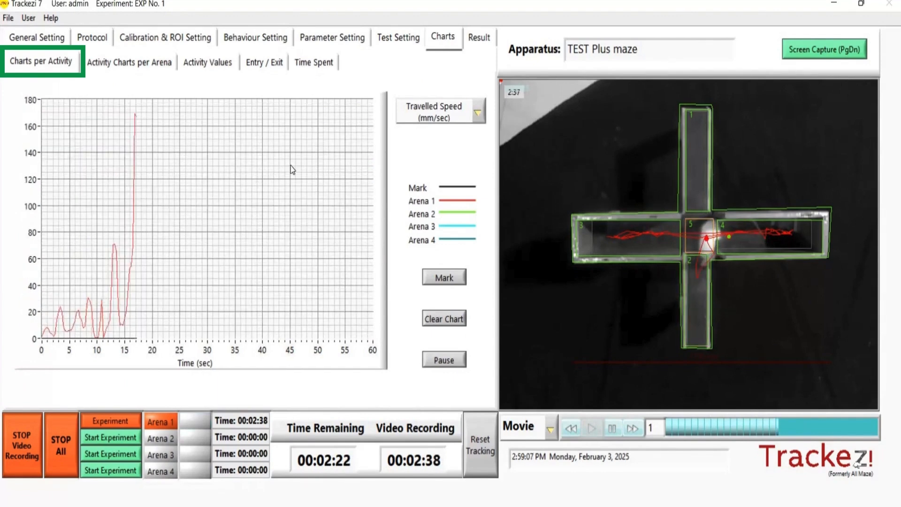
click(125, 56)
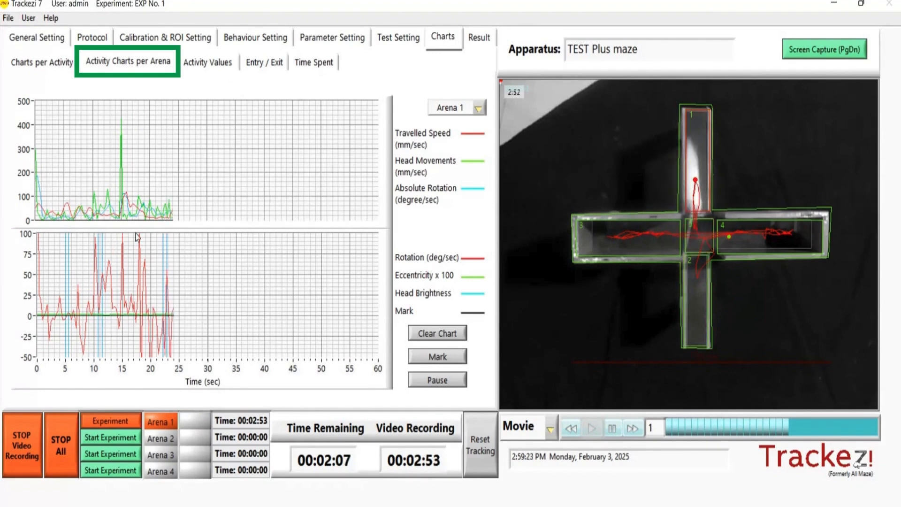
click(264, 62)
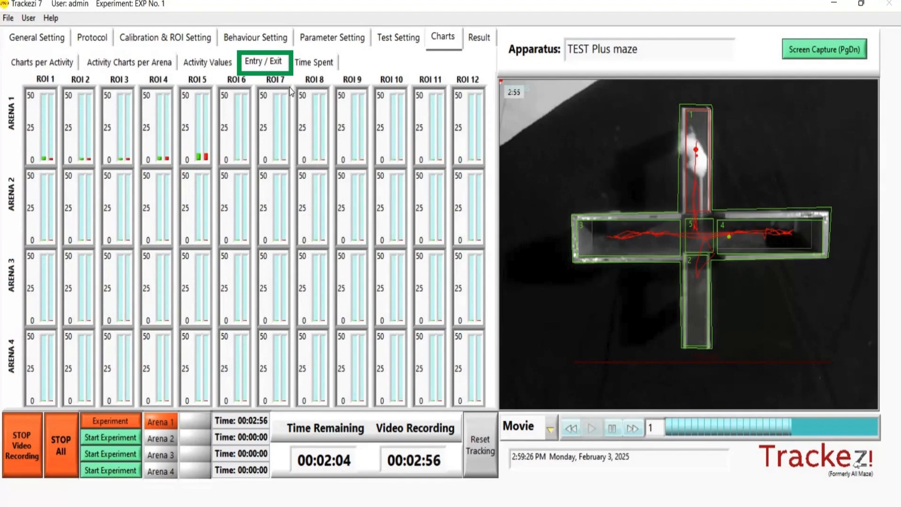
click(309, 62)
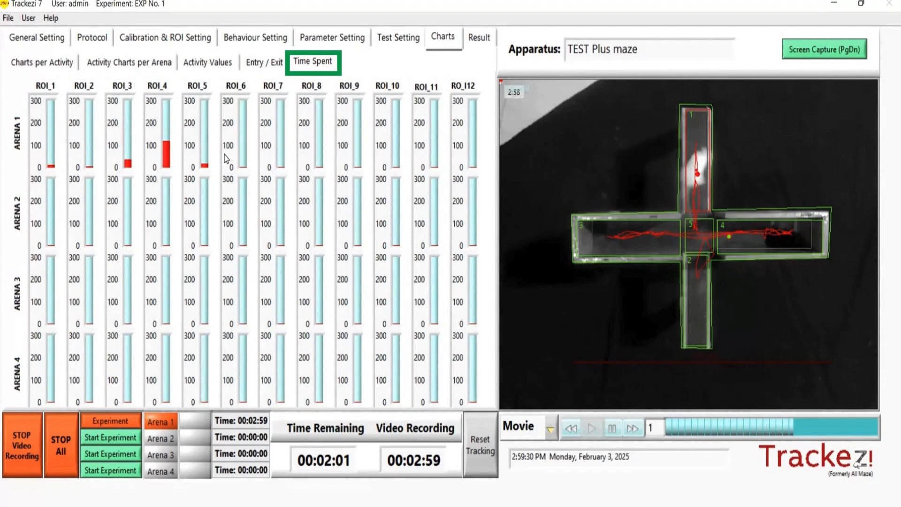
- Stop the experiment for all arenas and halt the movie playback
click(63, 469)
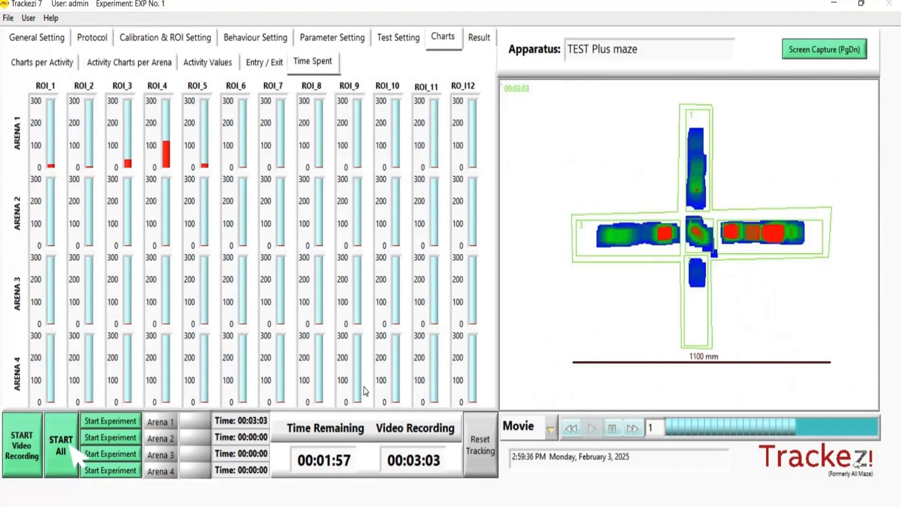
click(611, 428)
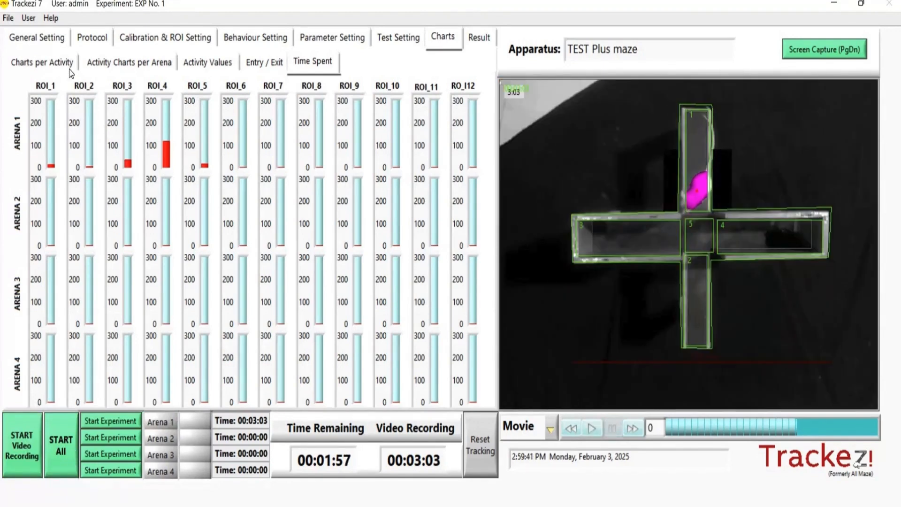
- Open the saved results of EXP No. 1 in the experiment viewer, using the file 3-2-2025_14h56Tez.xls
click(8, 18)
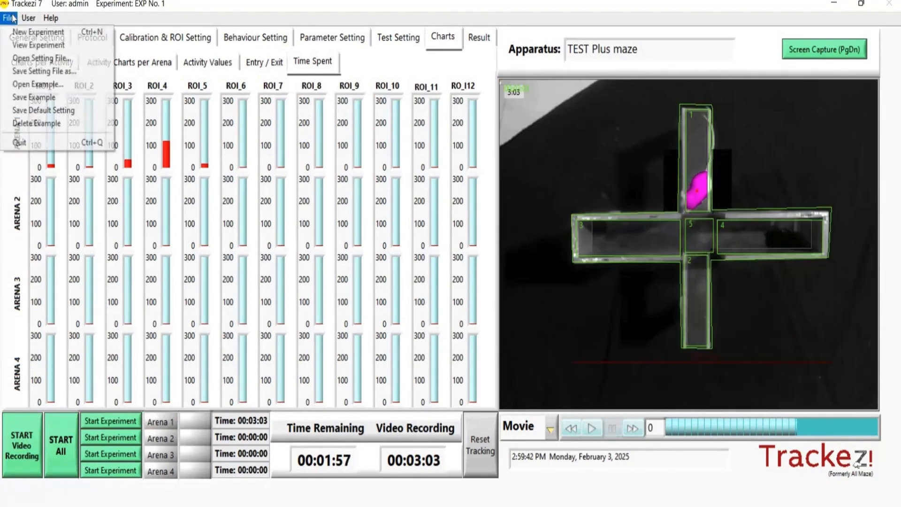
click(22, 45)
click(66, 30)
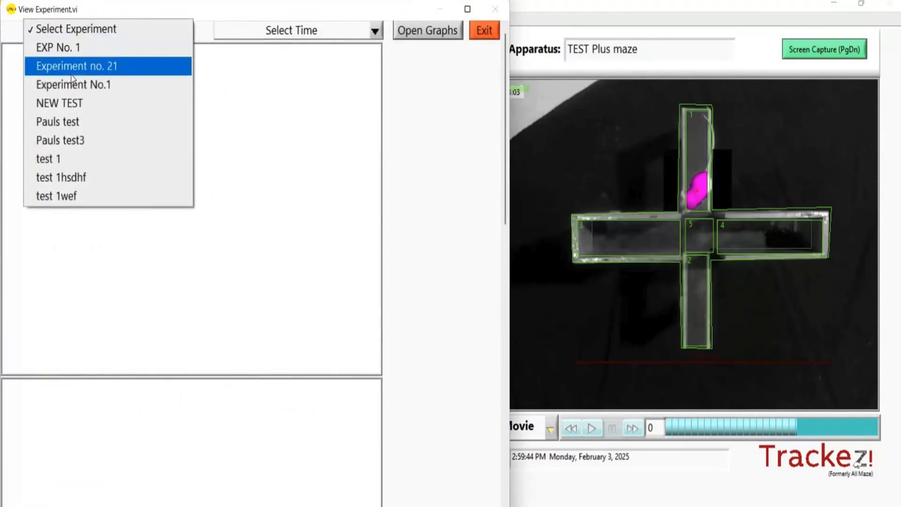
click(70, 52)
click(252, 30)
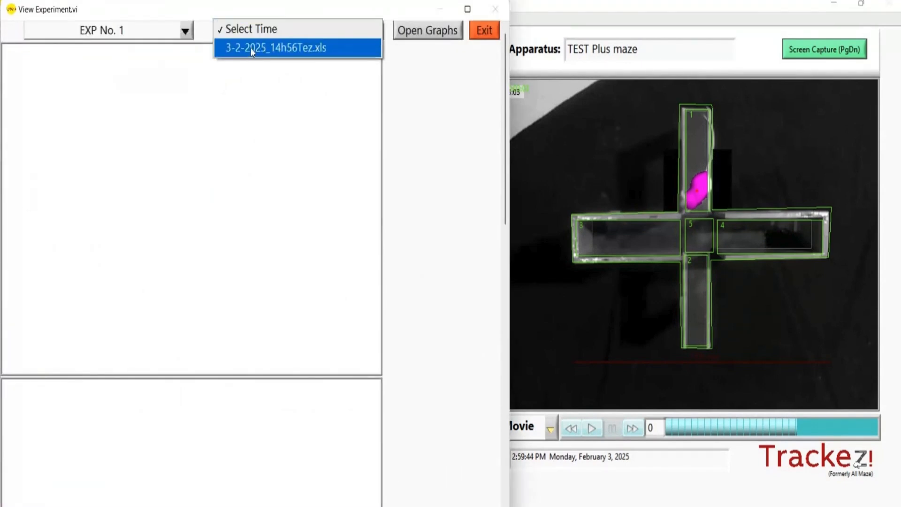
click(251, 49)
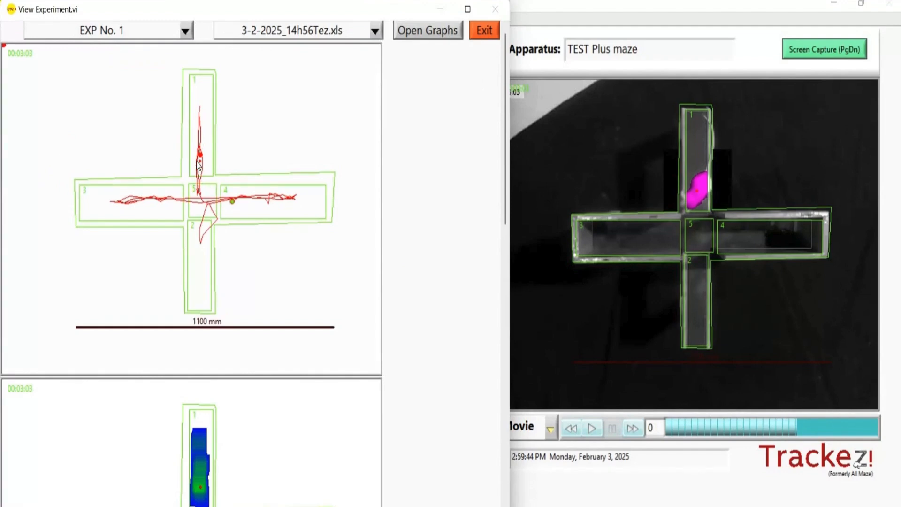
- Examine the tracking path, the heat map and the tables of arena and ROI measures of the saved experiment
scroll(202, 294, down, 5)
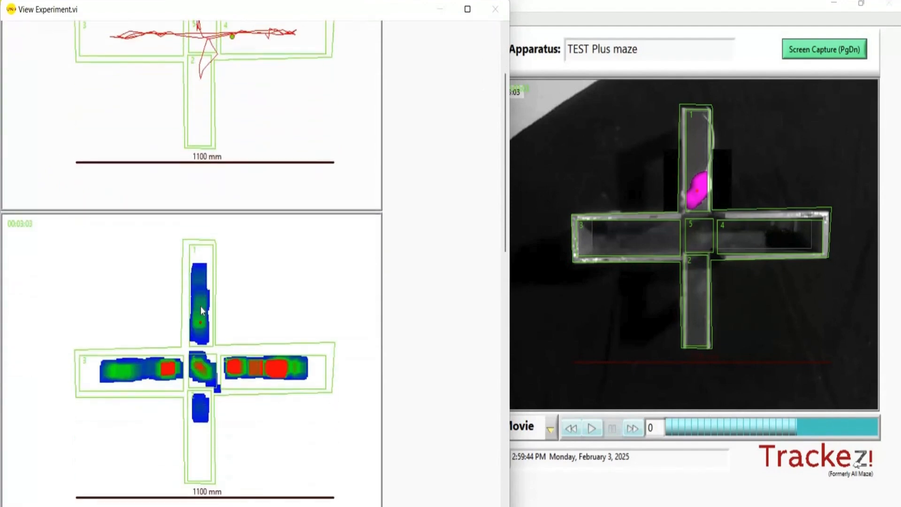
scroll(201, 308, down, 6)
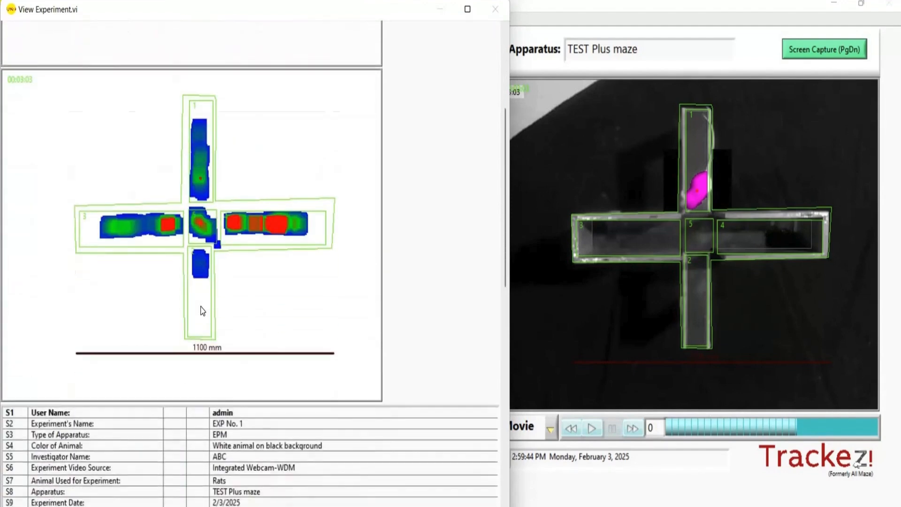
scroll(202, 334, down, 8)
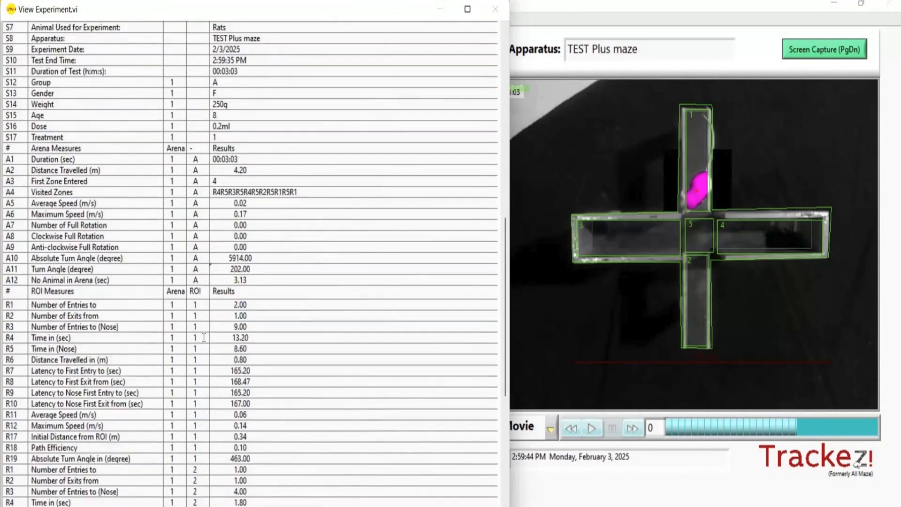
scroll(204, 338, down, 3)
scroll(206, 334, up, 10)
scroll(207, 332, up, 12)
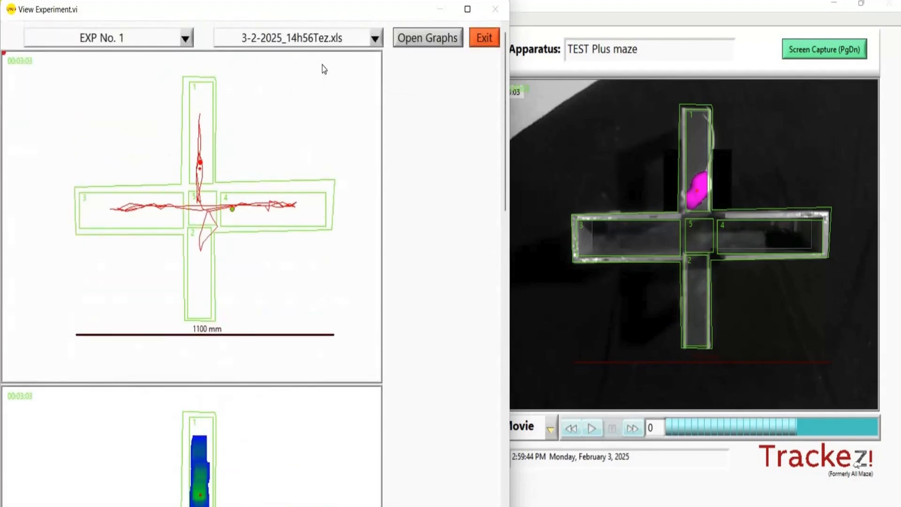
- View the experiment's graphs maximized with the time interval set to 00:00:37, and exit the graphs and the experiment viewer
click(414, 41)
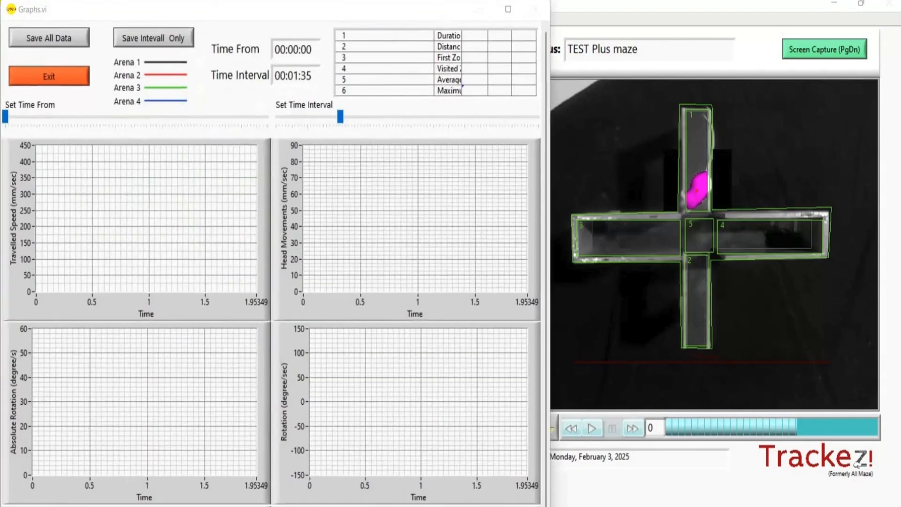
click(506, 10)
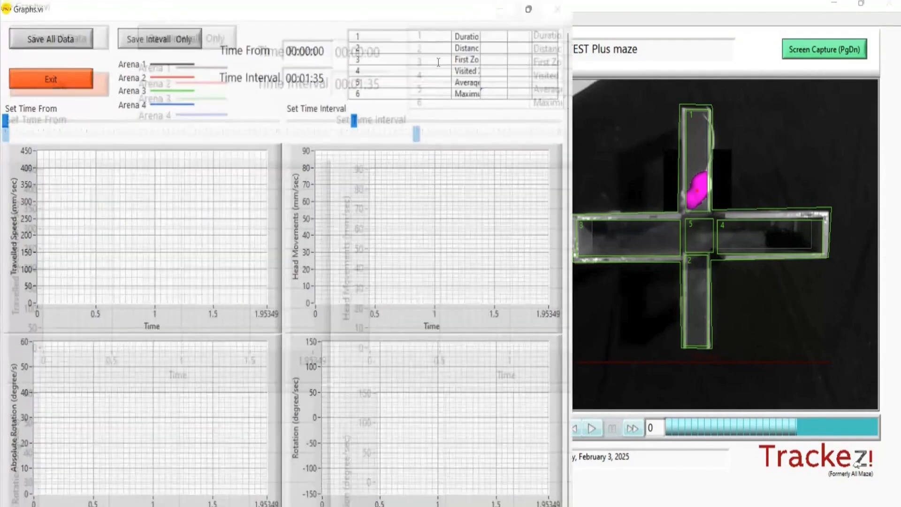
mouse_move(339, 109)
mouse_down()
mouse_move(538, 123)
mouse_move(330, 112)
mouse_up()
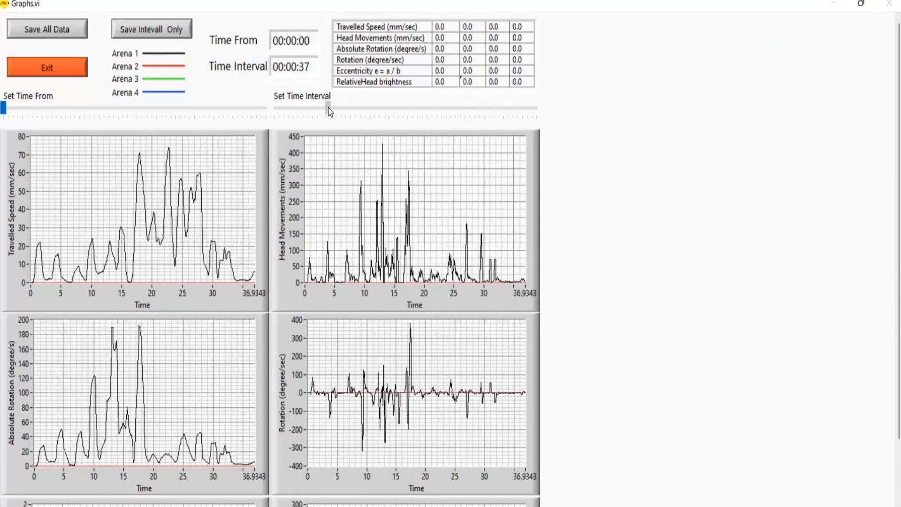
click(58, 66)
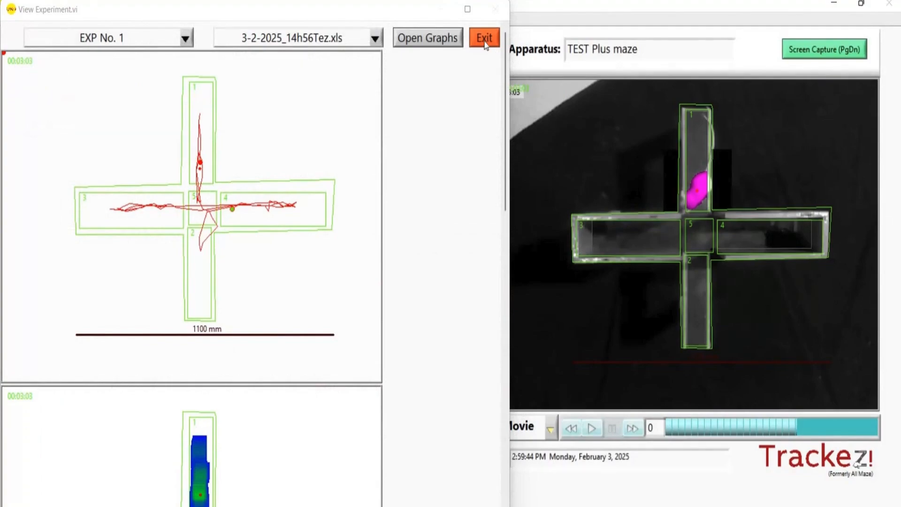
click(483, 38)
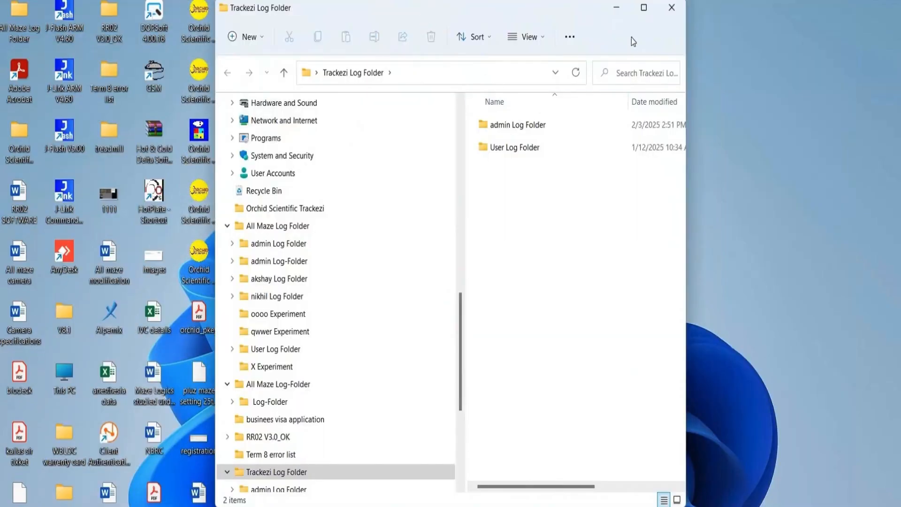
- In File Explorer, maximize the Trackezi Log Folder window and open the EXP No. 1 folder inside admin Log Folder
click(644, 7)
double_click(336, 121)
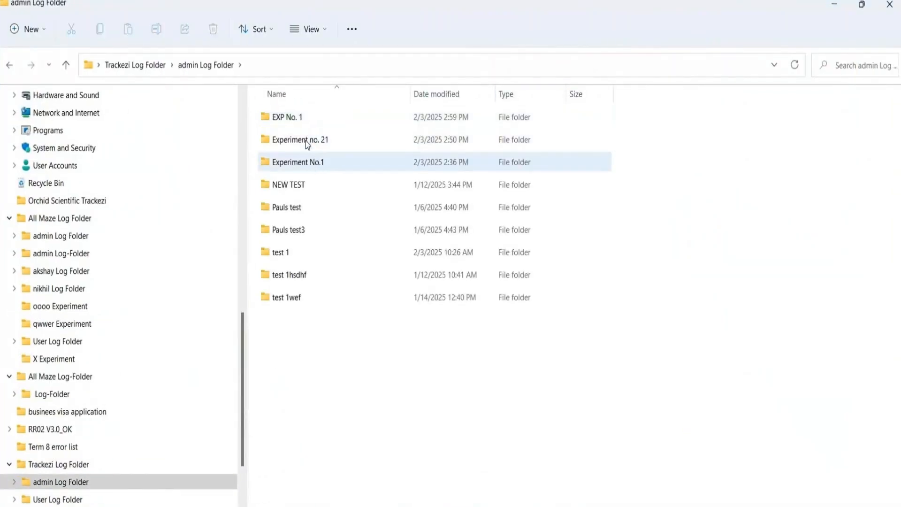
double_click(299, 115)
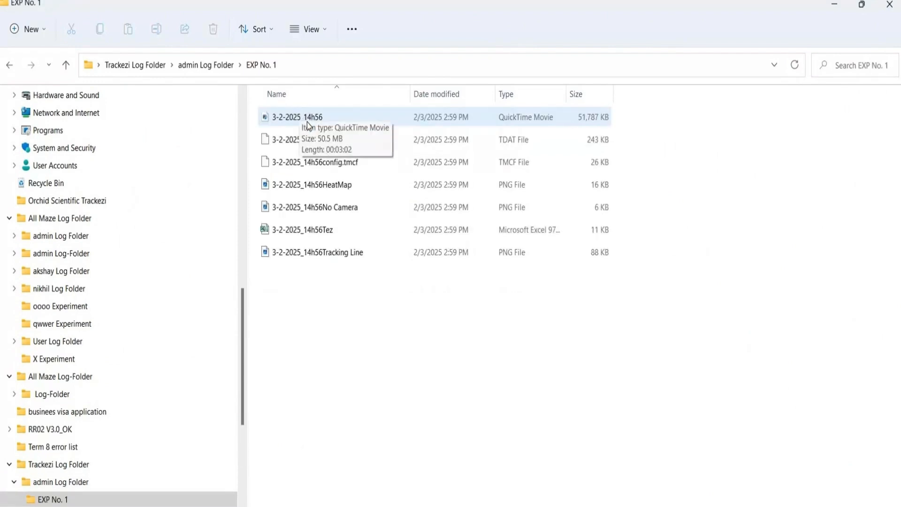
- View the recorded video 3-2-2025_14h56 and the HeatMap, No Camera and Tracking Line images, closing each image after viewing
double_click(307, 120)
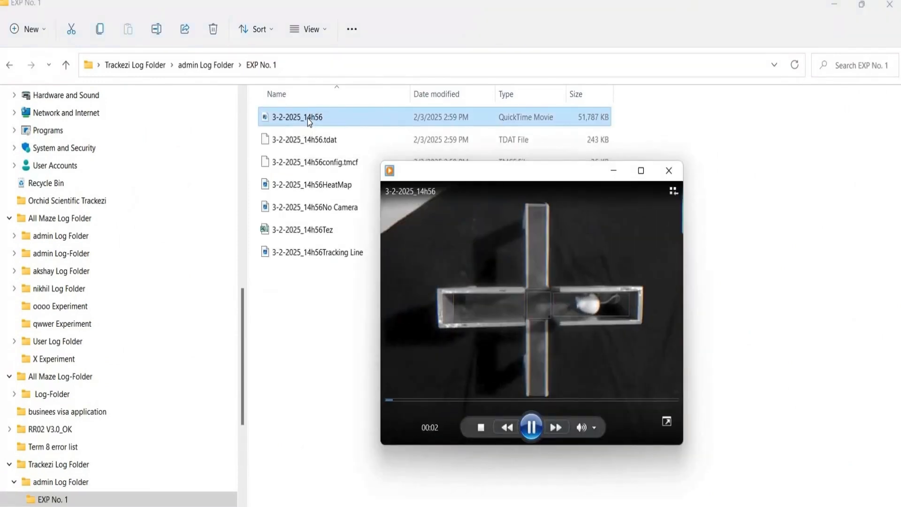
double_click(351, 187)
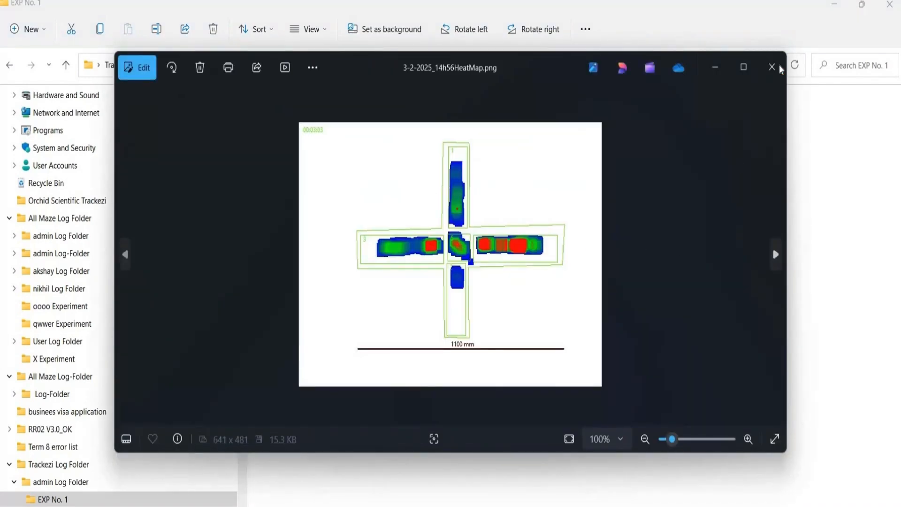
click(779, 69)
double_click(362, 207)
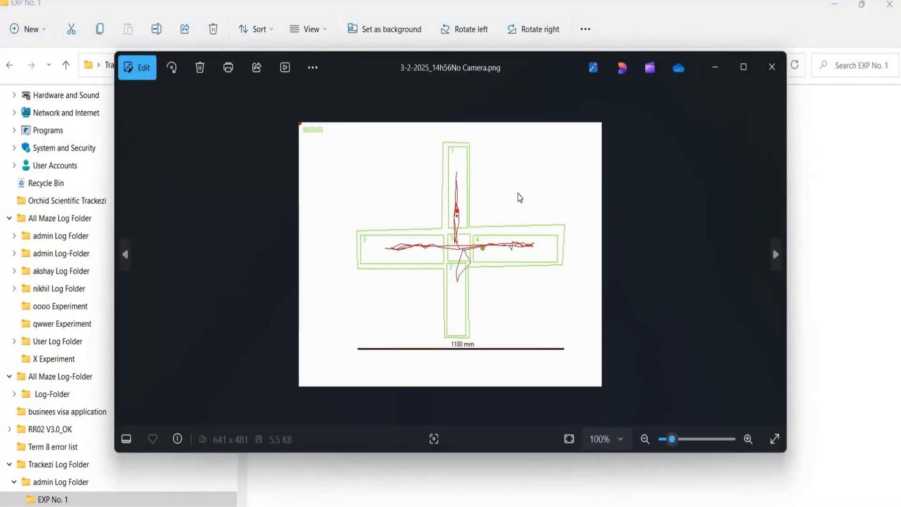
click(772, 67)
double_click(350, 253)
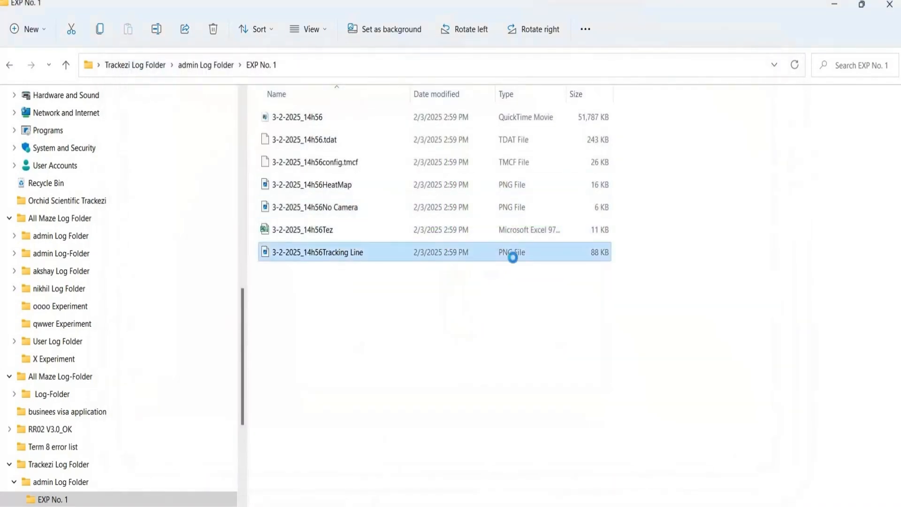
click(772, 67)
- Open the 3-2-2025_14h56Tez results file in Excel despite the format mismatch, and auto-fit column B to its contents
double_click(363, 226)
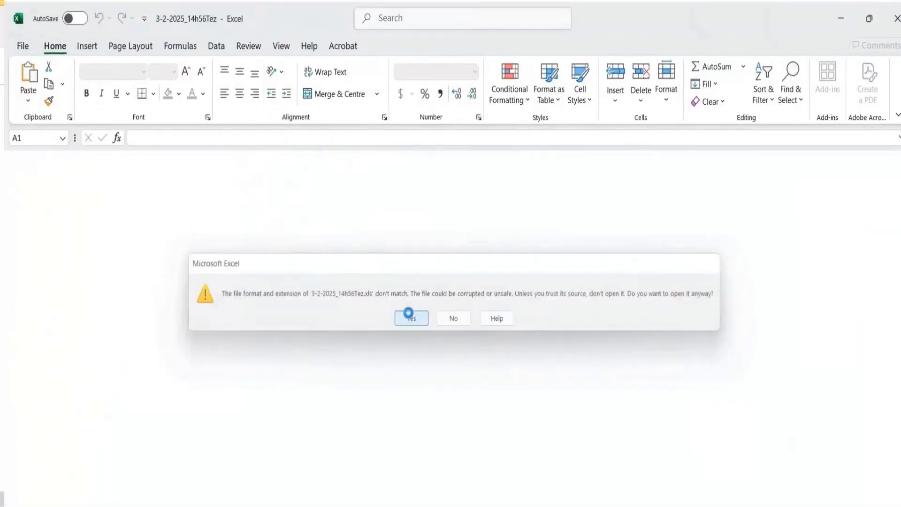
click(409, 316)
double_click(96, 178)
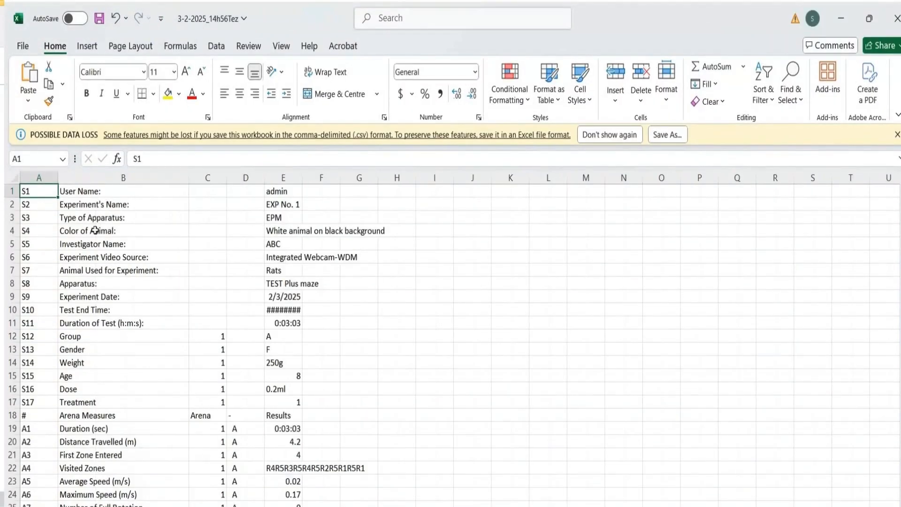
- Fill the Arena Measures, ROI Measures, Behaviors Measures and first Time-Bin Measures header rows with yellow across columns A to E
drag(38, 422, 199, 402)
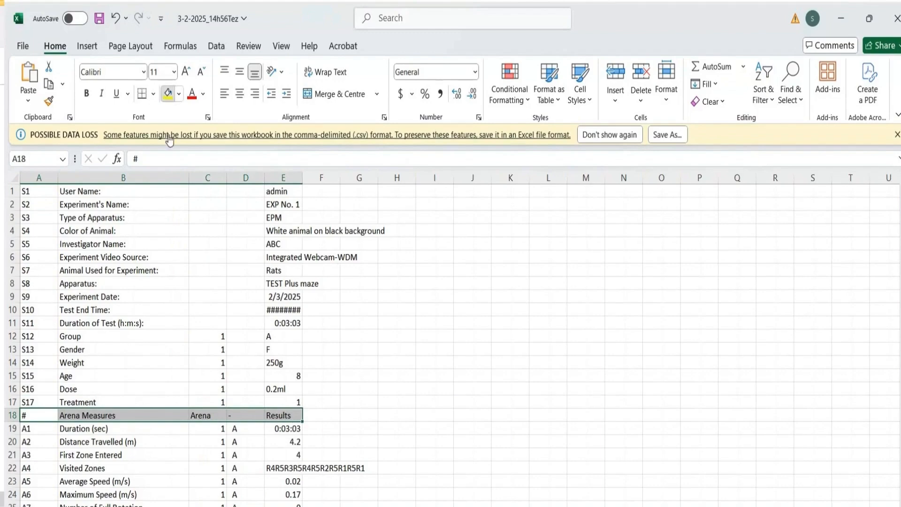
scroll(53, 315, down, 7)
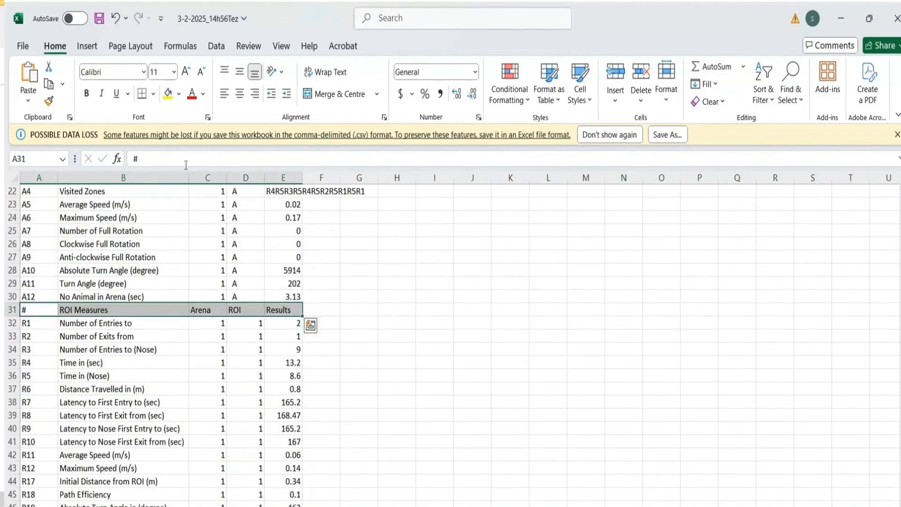
click(172, 97)
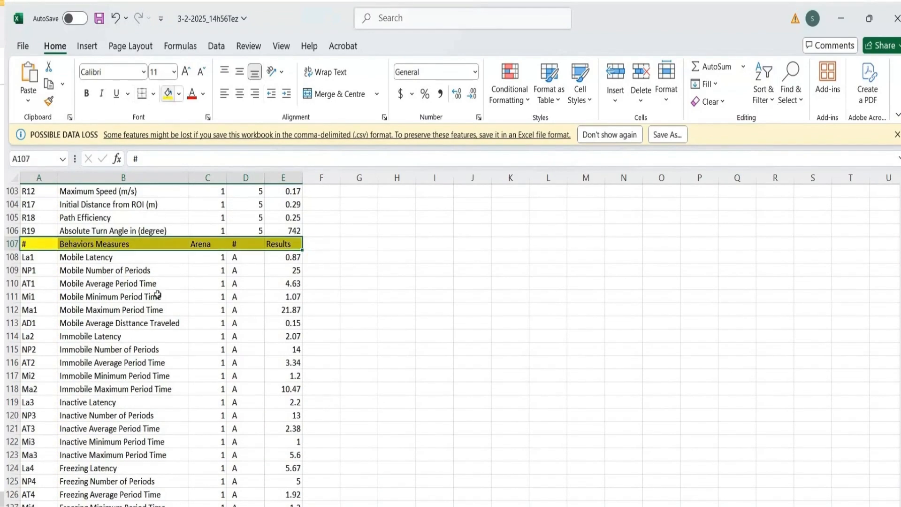
scroll(157, 295, down, 20)
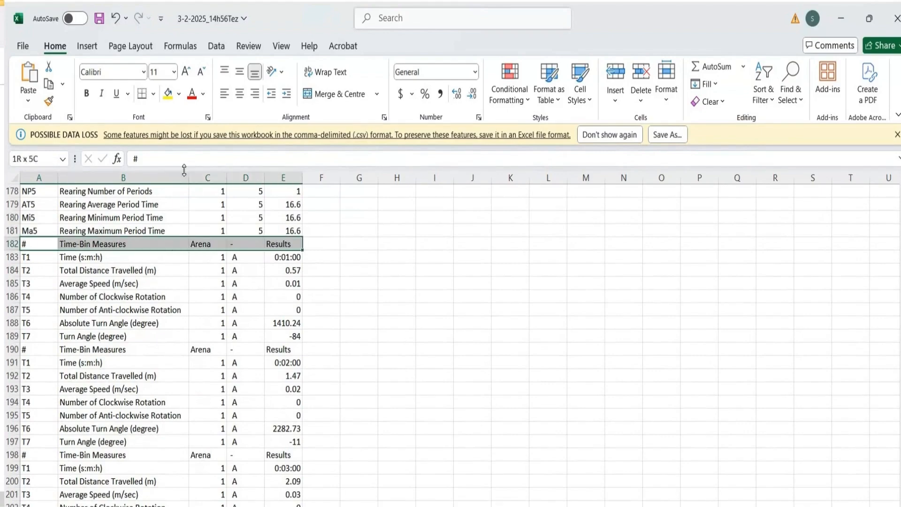
click(163, 97)
scroll(150, 369, down, 5)
scroll(152, 368, up, 20)
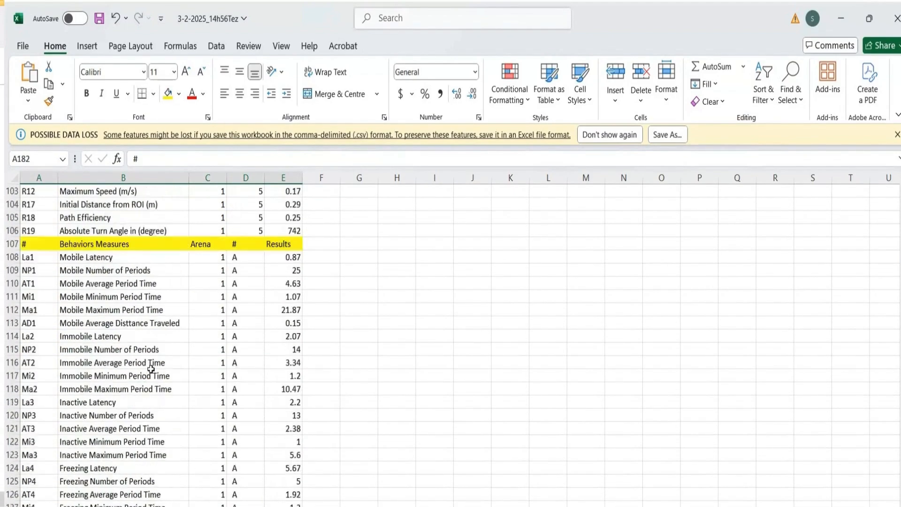
scroll(153, 368, up, 17)
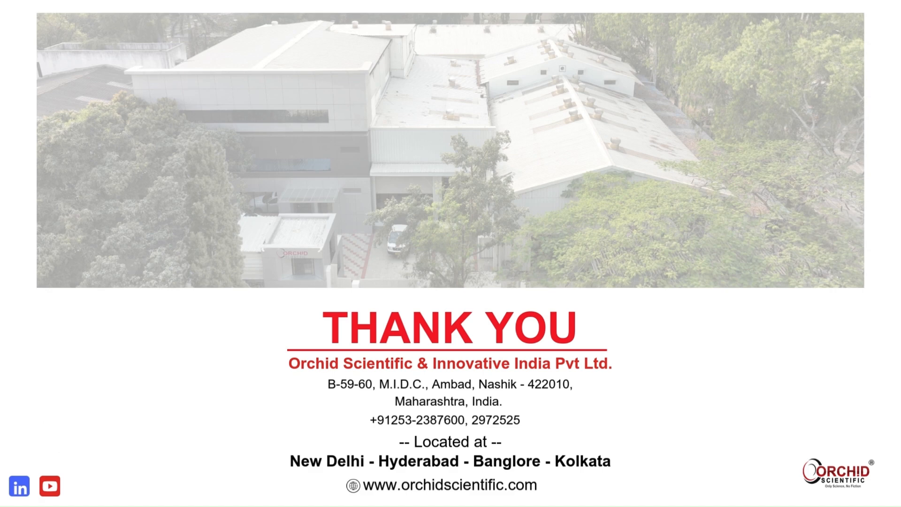